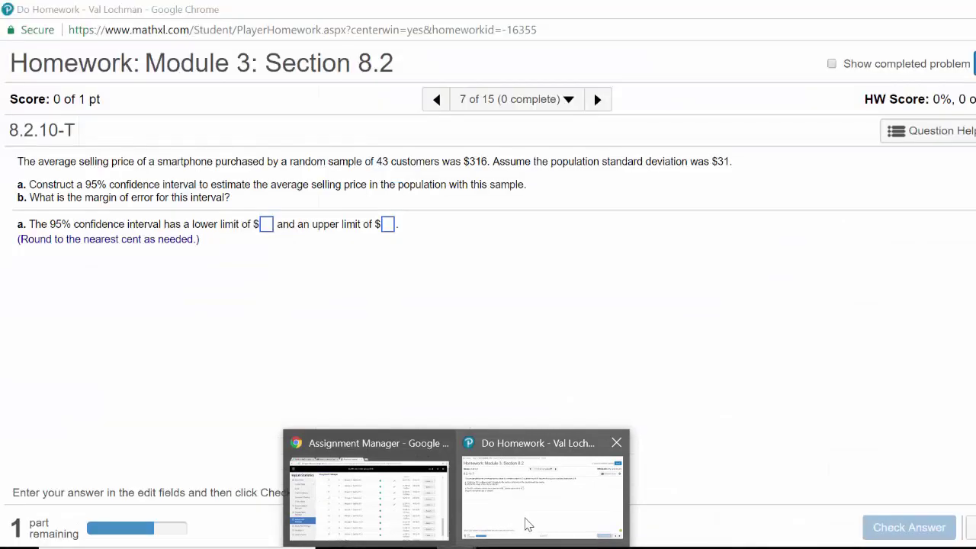
Review smartphone price problem 8.2.10-T in the homework window, then the known-sigma confidence limit formulas in the Excel workbook.
{"action": "left_click", "coordinate": [527, 524]}
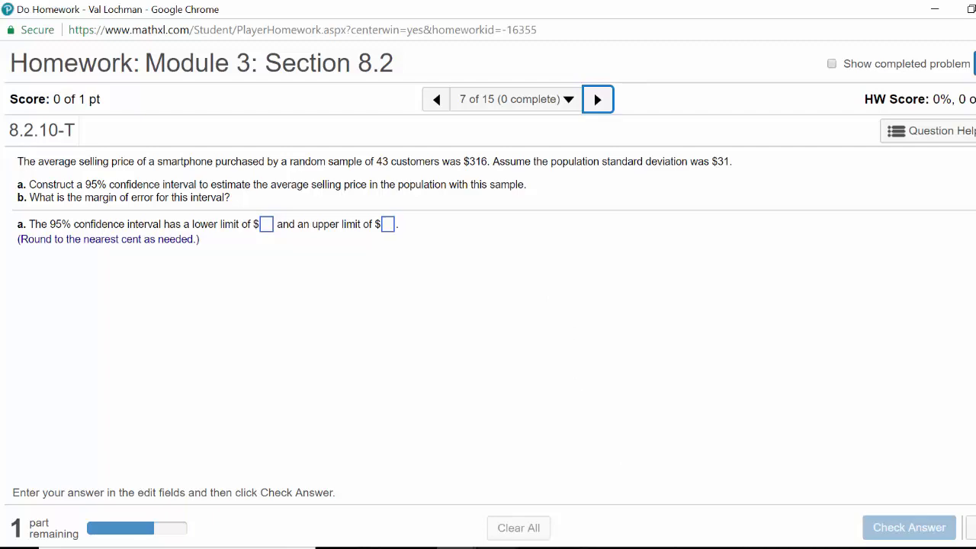
{"action": "key", "text": "alt+Tab"}
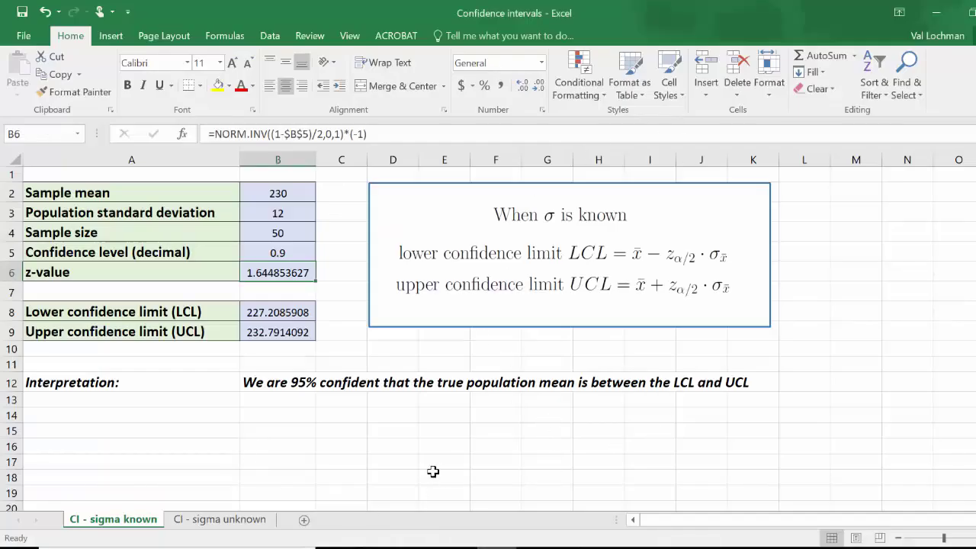
{"action": "left_click", "coordinate": [717, 222]}
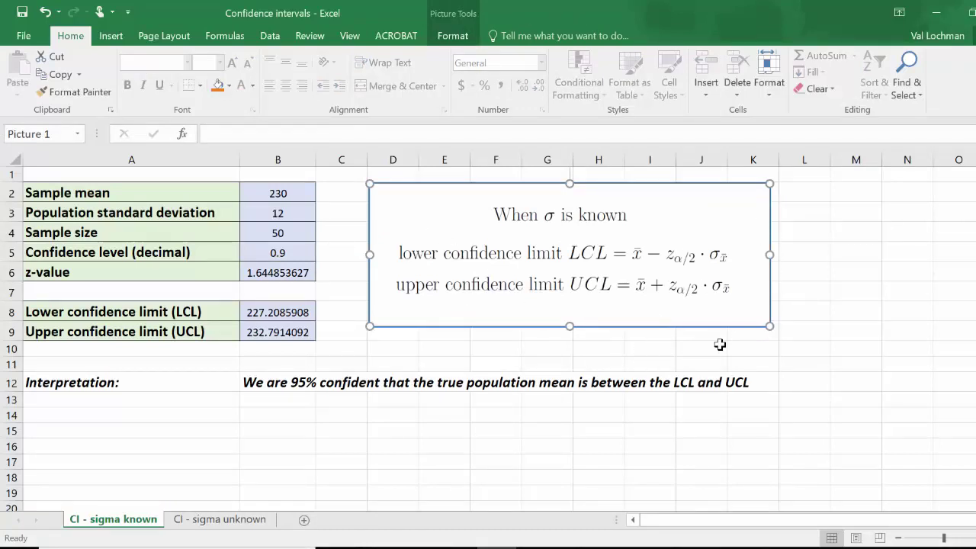
{"action": "left_click", "coordinate": [613, 349]}
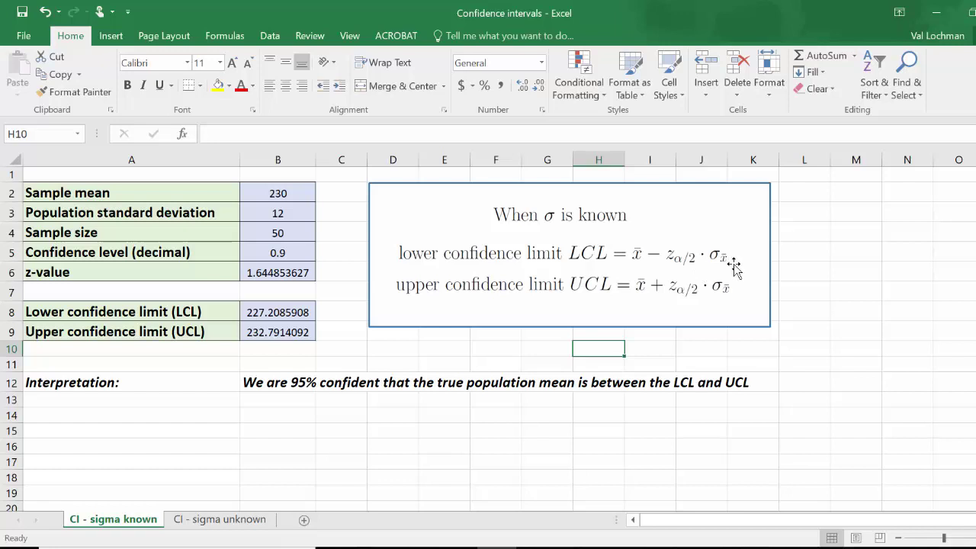
{"action": "left_click", "coordinate": [815, 215]}
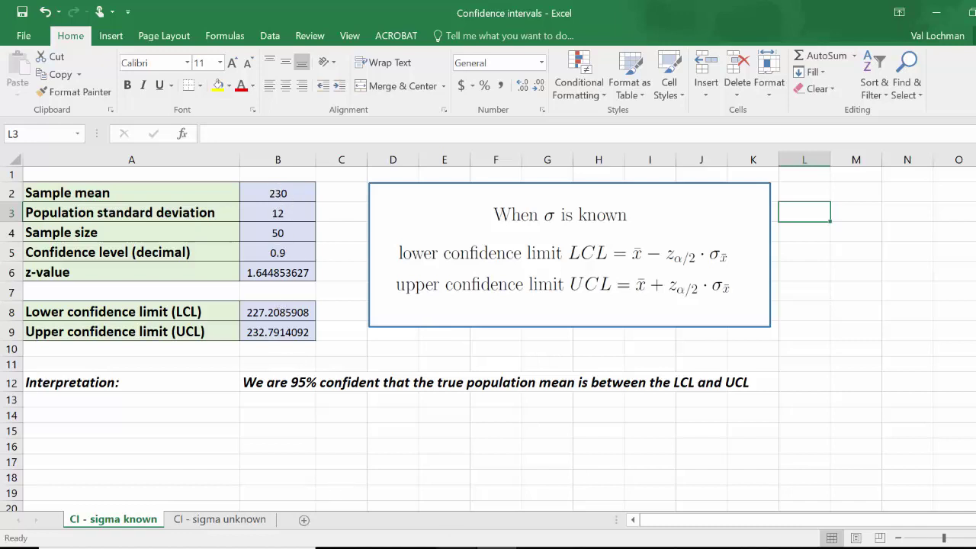
Take the values from the homework problem and set the Excel sheet's sample mean to 316 and population standard deviation to 31.
{"action": "left_click", "coordinate": [497, 547]}
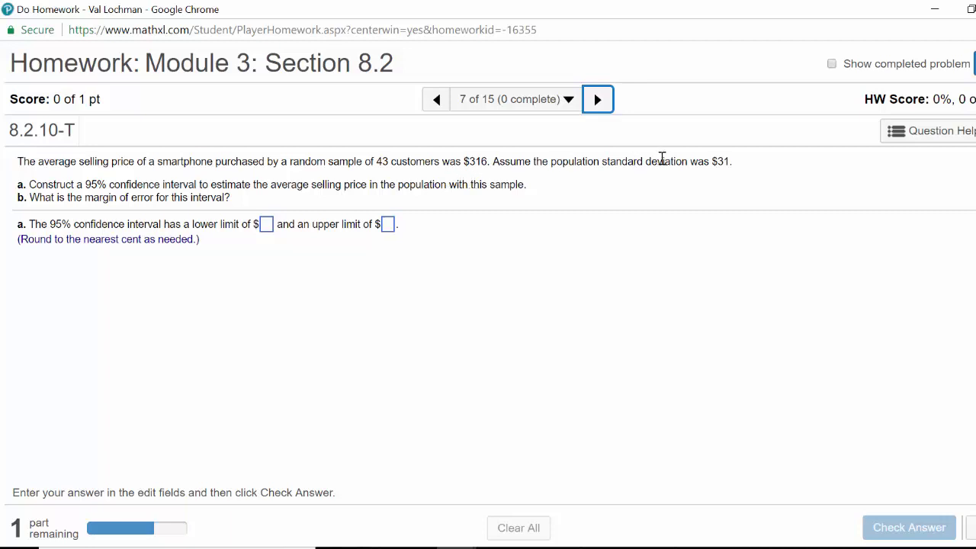
{"action": "key", "text": "alt+Tab"}
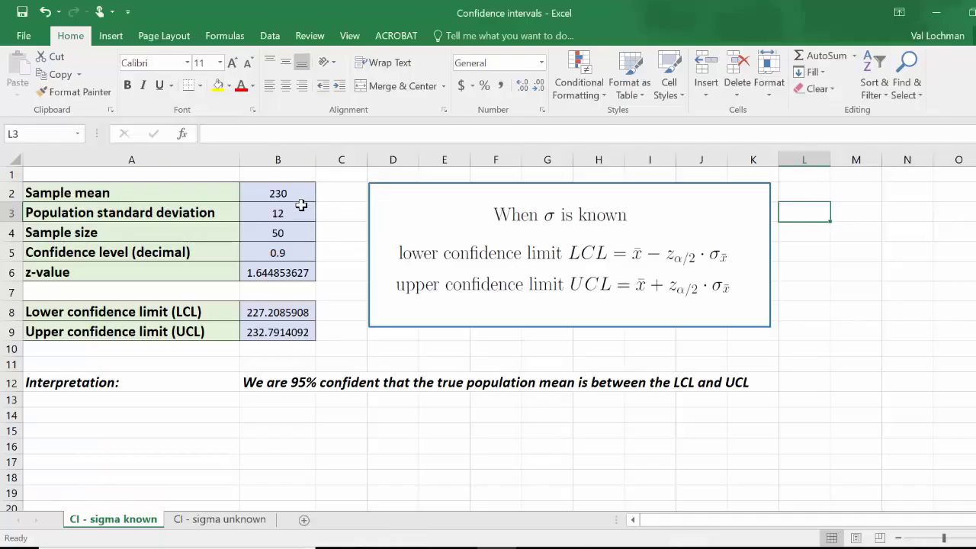
{"action": "left_click", "coordinate": [288, 194]}
{"action": "type", "text": "316"}
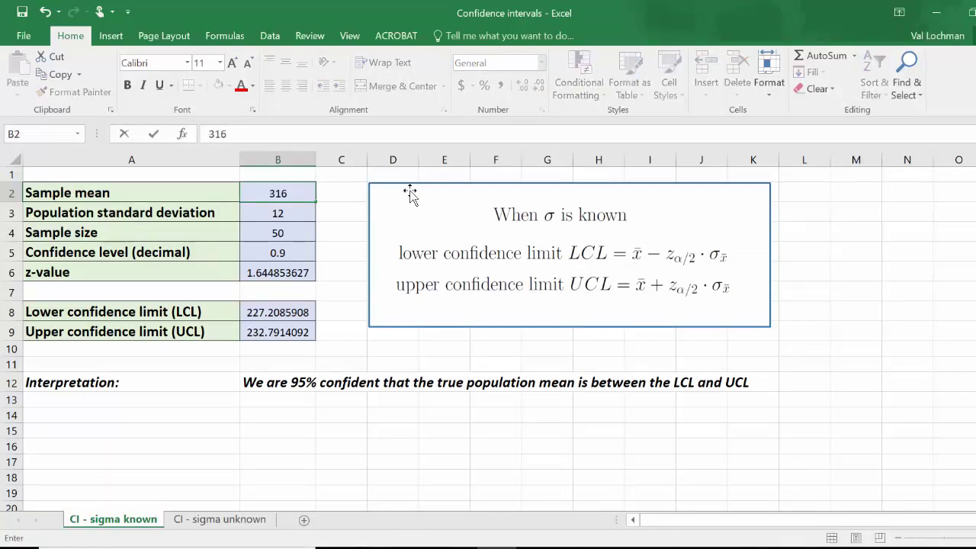
{"action": "key", "text": "Return"}
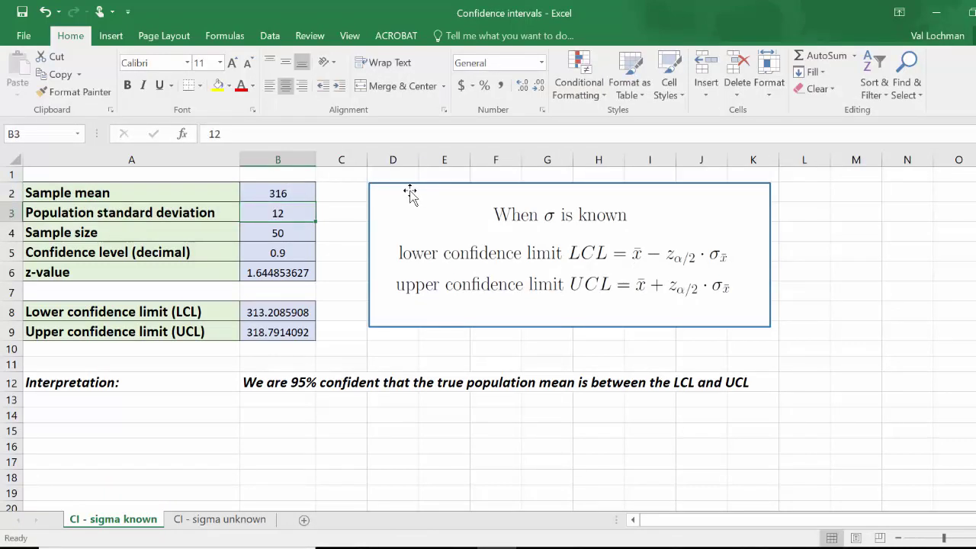
{"action": "key", "text": "alt+Tab"}
{"action": "key", "text": "alt+Tab"}
{"action": "type", "text": "31"}
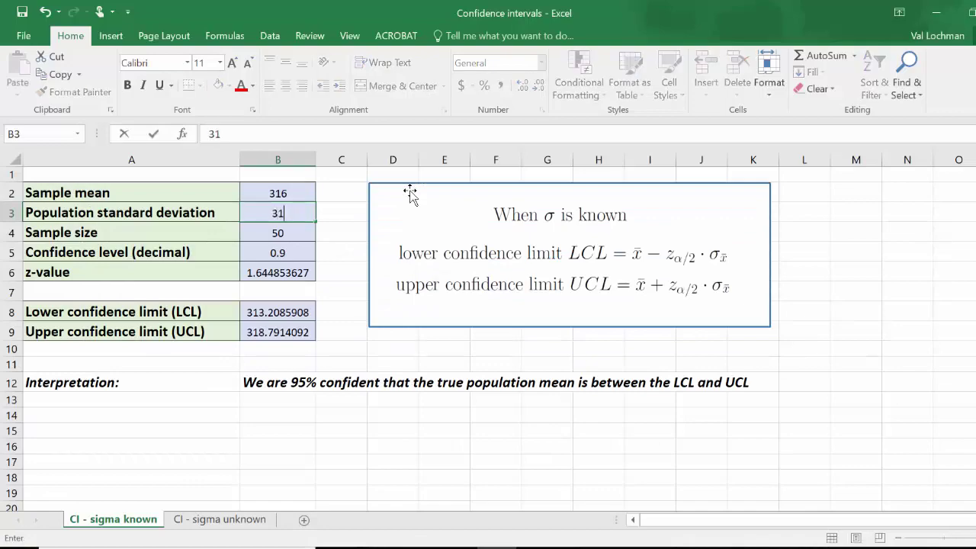
{"action": "key", "text": "Return"}
Check the homework problem again and set the sample size to 43 and the confidence level to .95 in Excel.
{"action": "key", "text": "alt+Tab"}
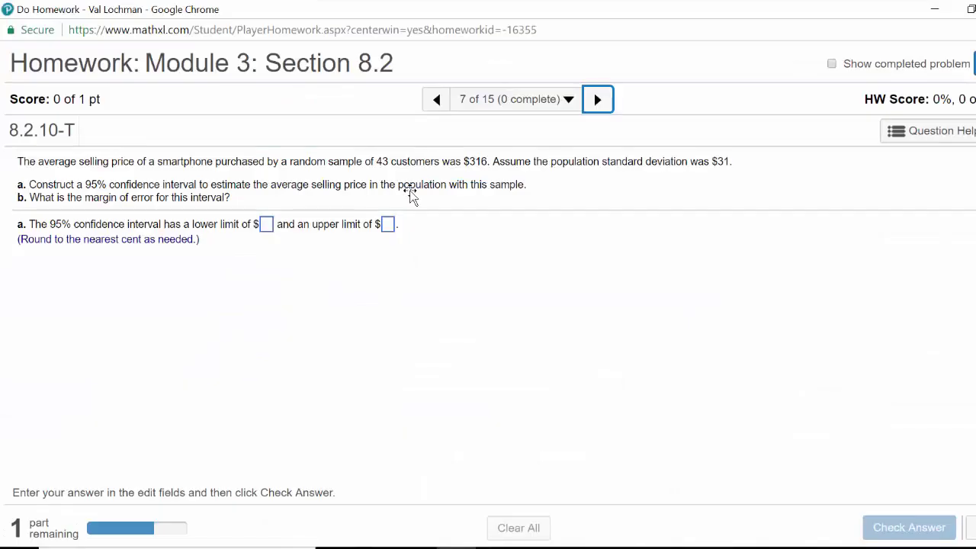
{"action": "key", "text": "alt+Tab"}
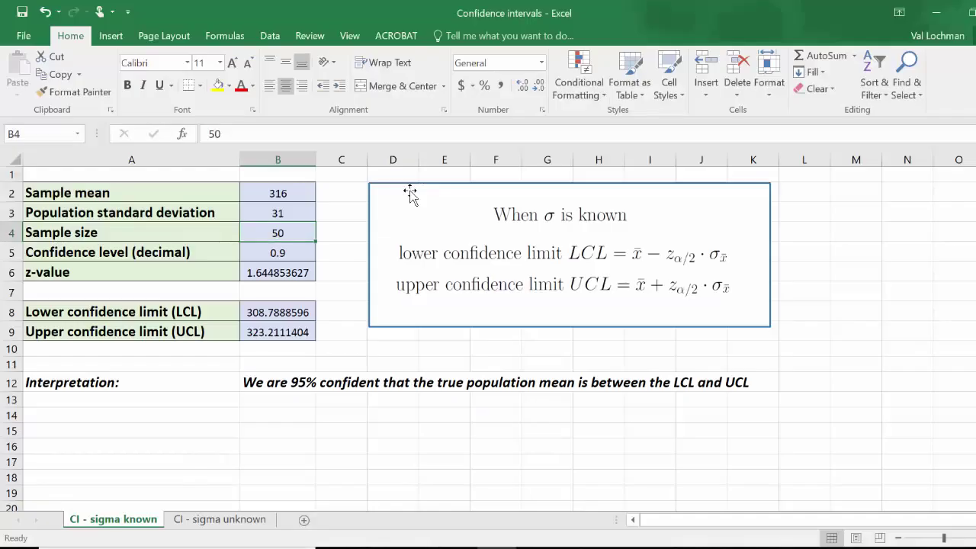
{"action": "type", "text": "43"}
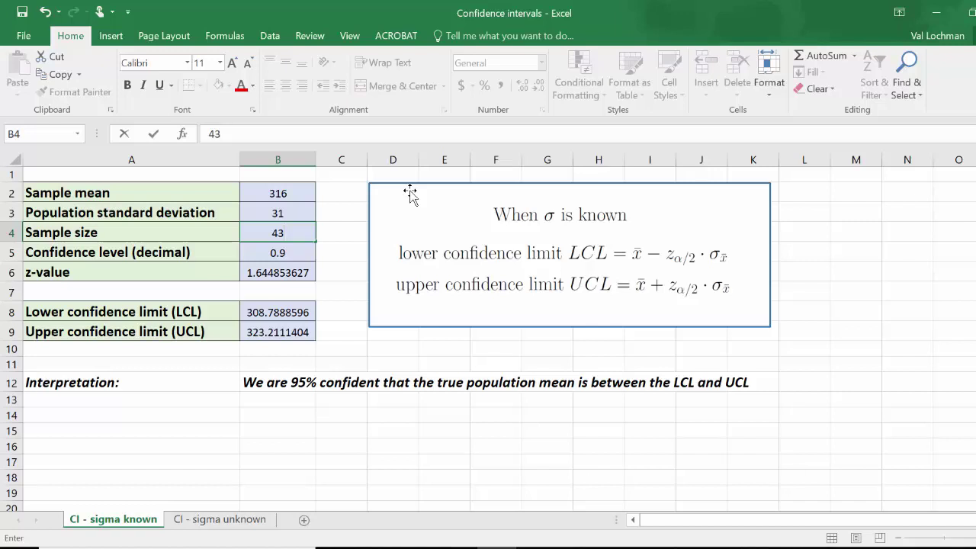
{"action": "key", "text": "Return"}
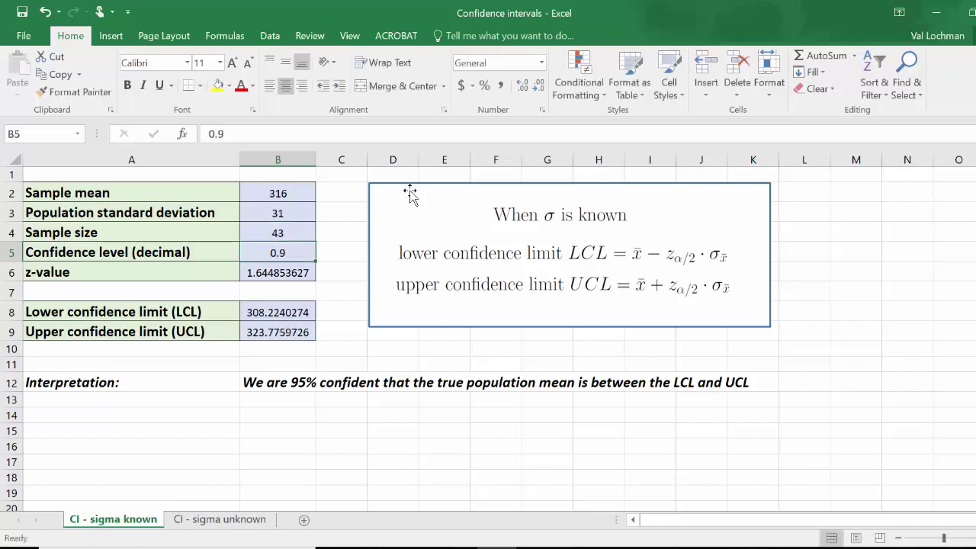
{"action": "type", "text": ".95"}
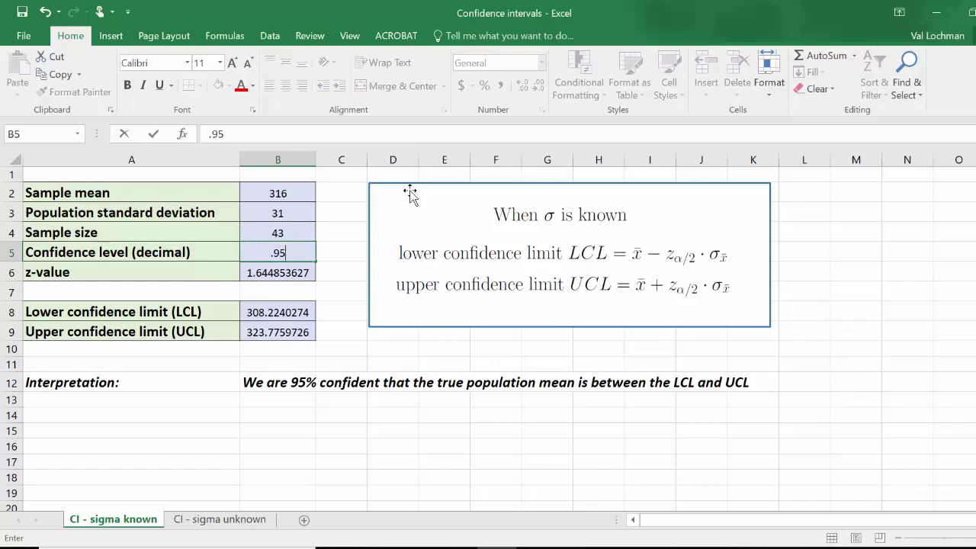
{"action": "key", "text": "Return"}
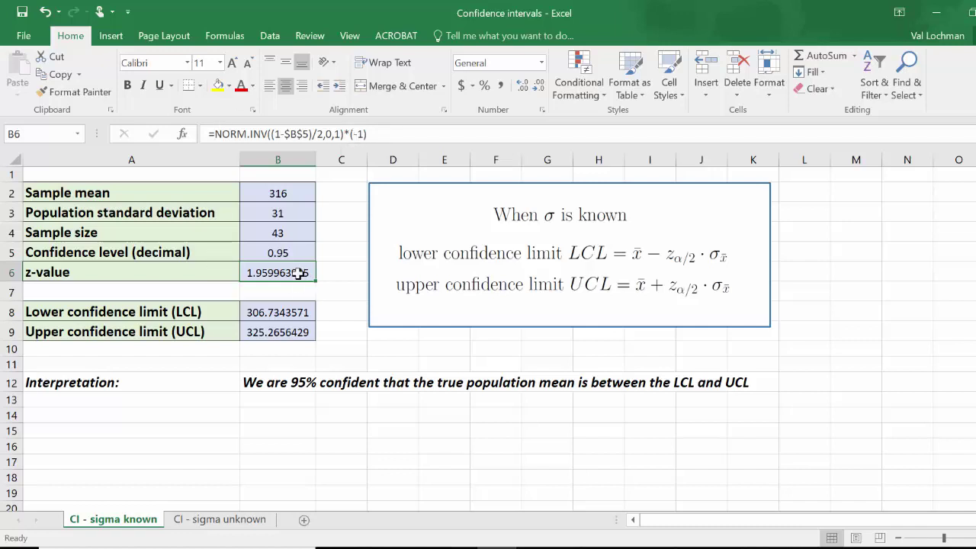
Compare the formulas behind the lower and upper confidence limits in B8 and B9.
{"action": "left_click", "coordinate": [281, 314]}
{"action": "left_click", "coordinate": [277, 333]}
{"action": "left_click", "coordinate": [281, 313]}
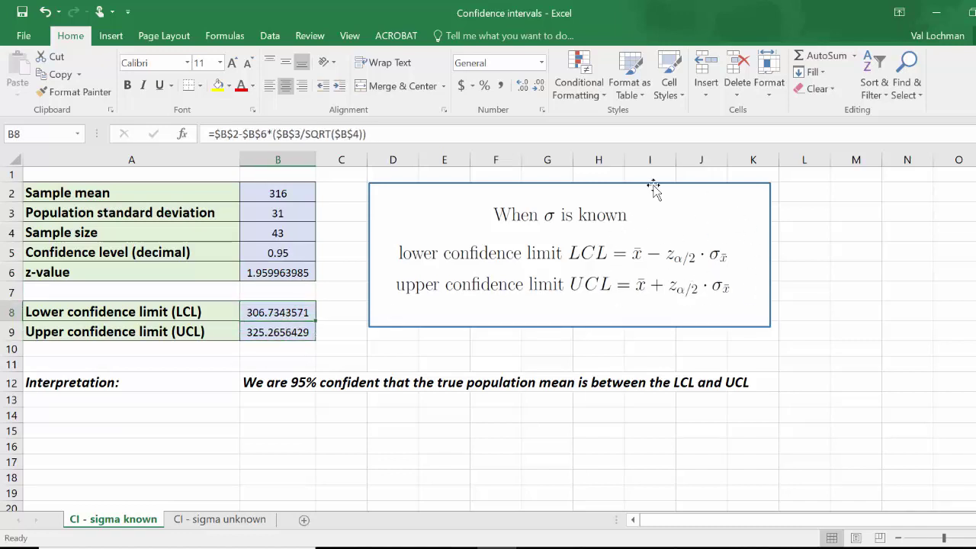
{"action": "left_click", "coordinate": [284, 333]}
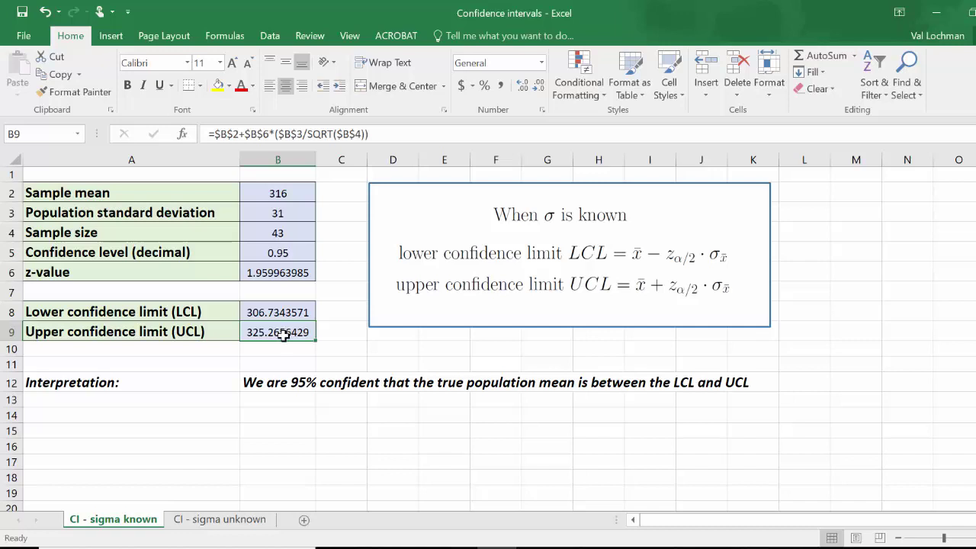
{"action": "left_click", "coordinate": [290, 312]}
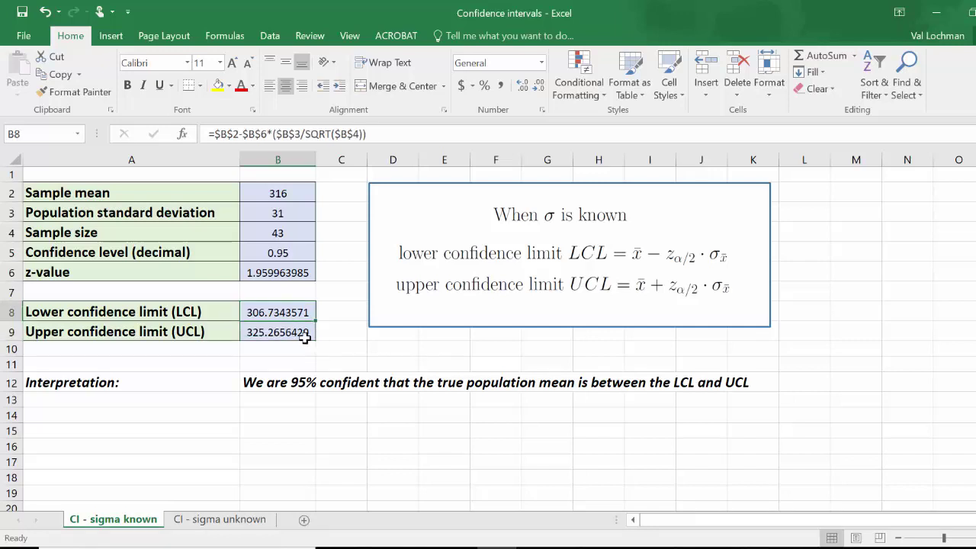
{"action": "left_click", "coordinate": [294, 333]}
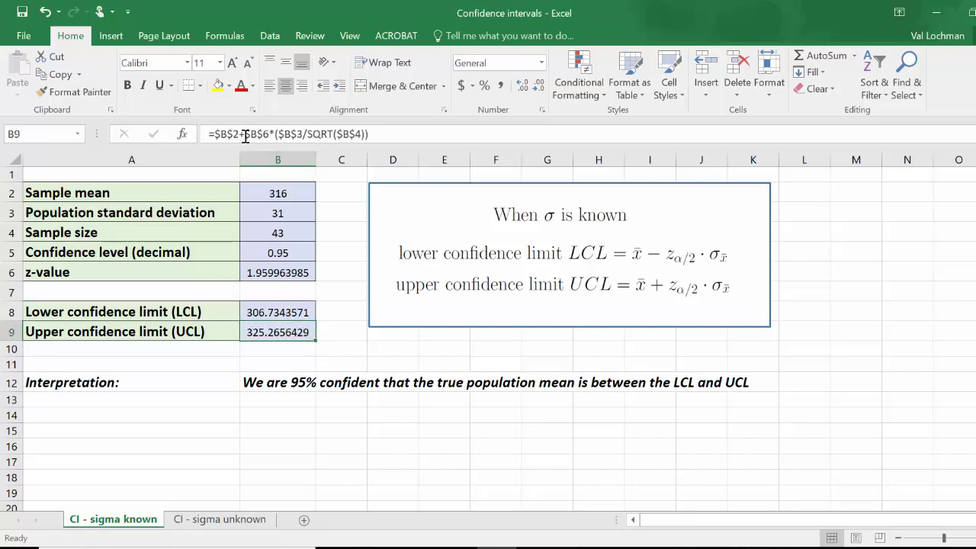
{"action": "left_click", "coordinate": [288, 312]}
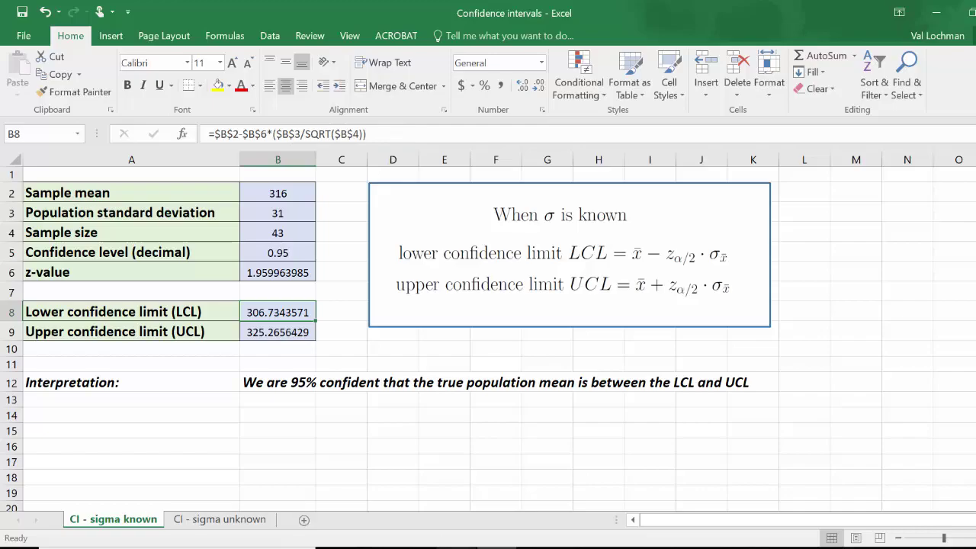
Switch to the homework in Chrome and enter 306.73 as the confidence interval's lower limit, taken from the Excel sheet.
{"action": "left_click", "coordinate": [448, 540]}
{"action": "left_click", "coordinate": [277, 238]}
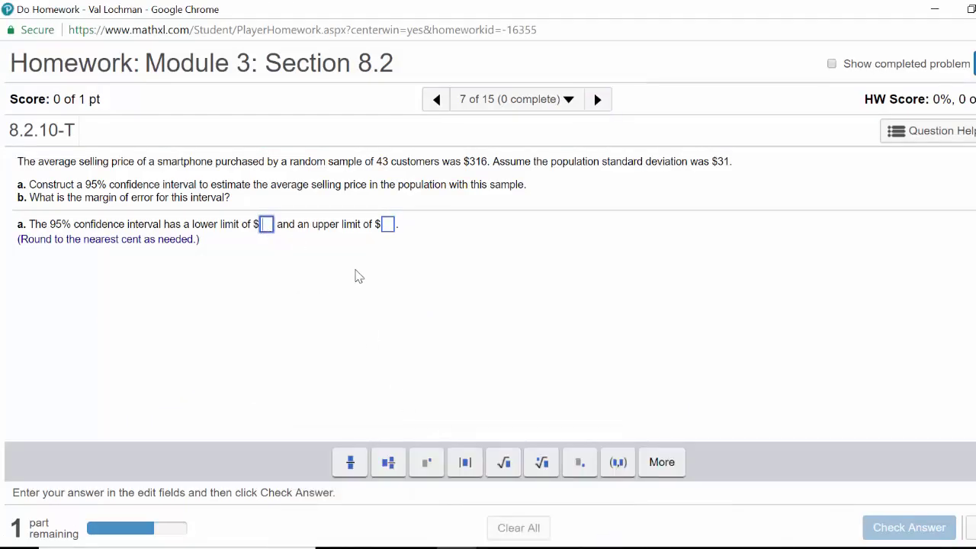
{"action": "key", "text": "alt+Tab"}
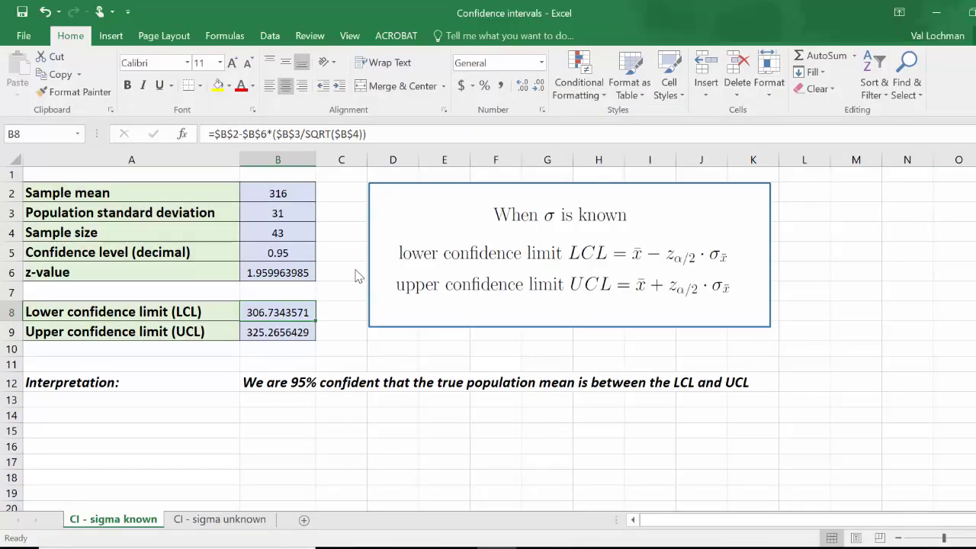
{"action": "key", "text": "alt+Tab"}
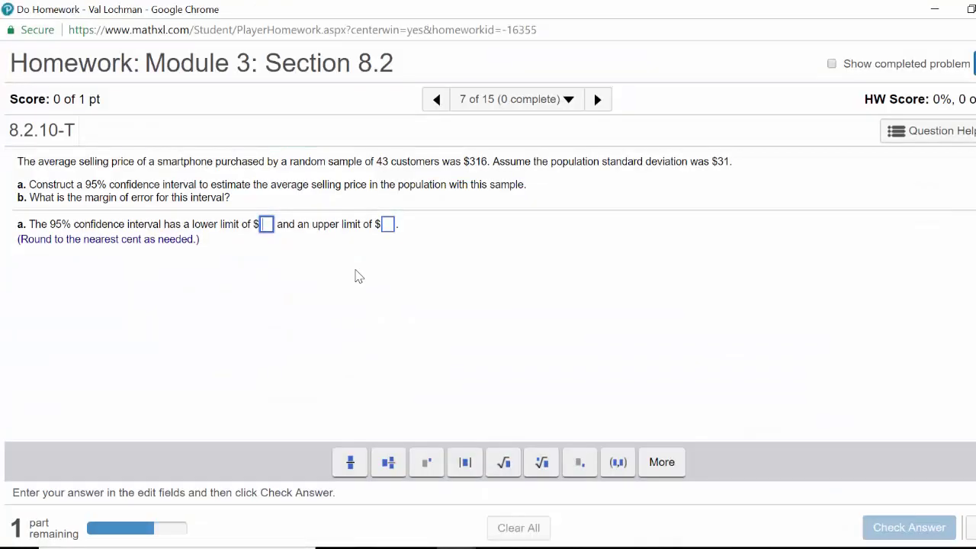
{"action": "type", "text": "306"}
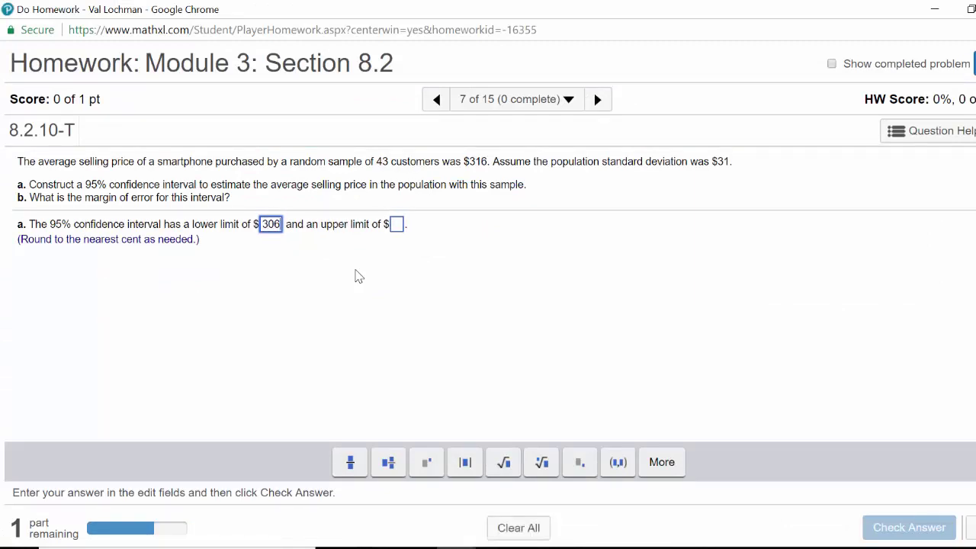
{"action": "type", "text": ".73"}
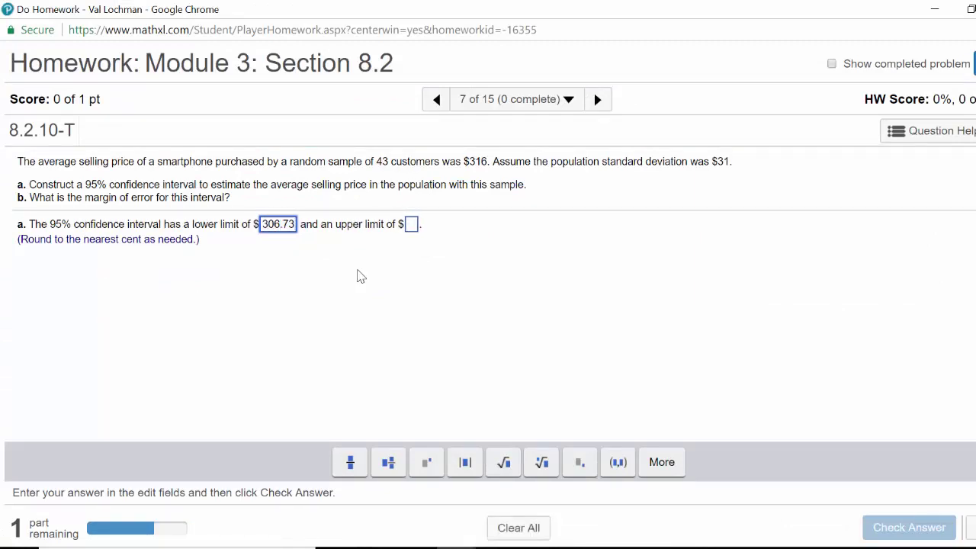
Enter 325.27 from the Excel sheet as the upper limit, submit part a and dismiss the feedback.
{"action": "left_click", "coordinate": [412, 226]}
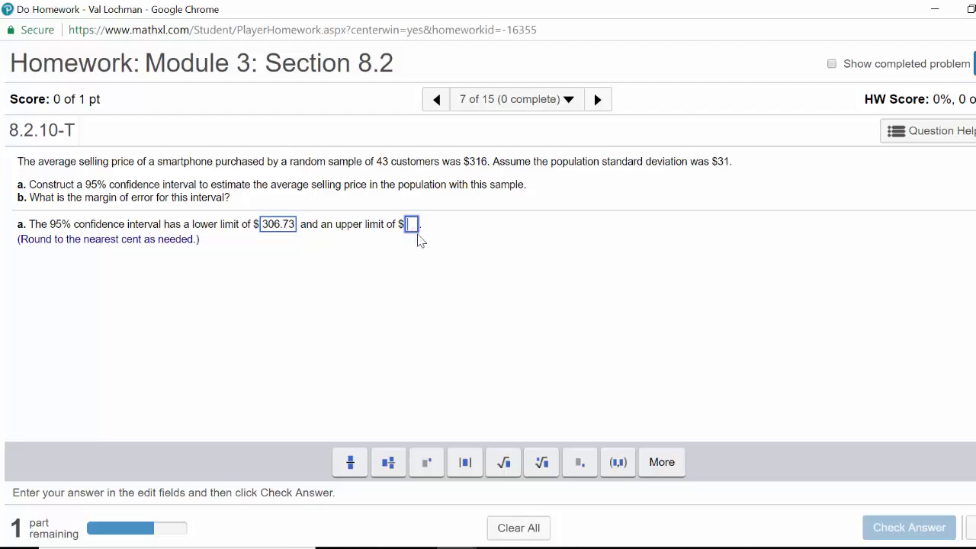
{"action": "key", "text": "alt+Tab"}
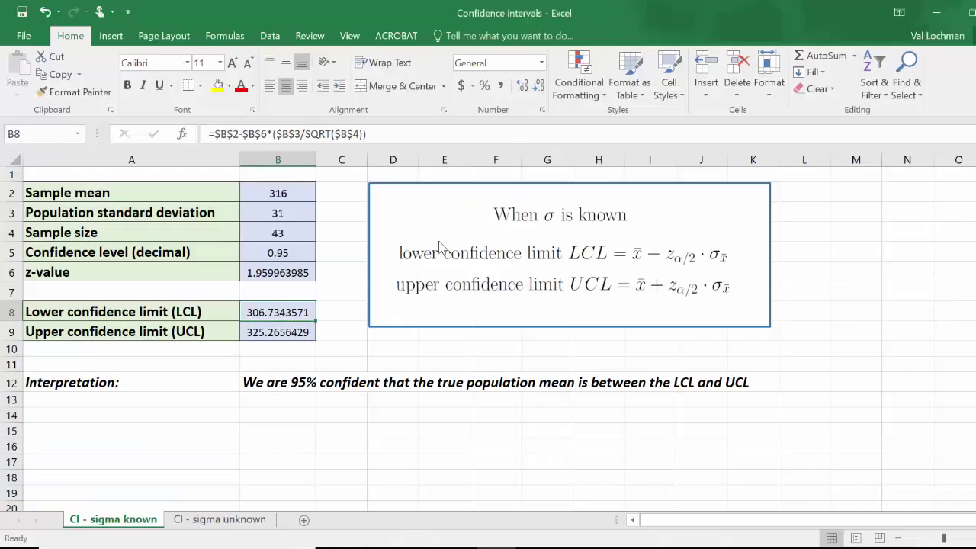
{"action": "key", "text": "alt+Tab"}
{"action": "type", "text": "32"}
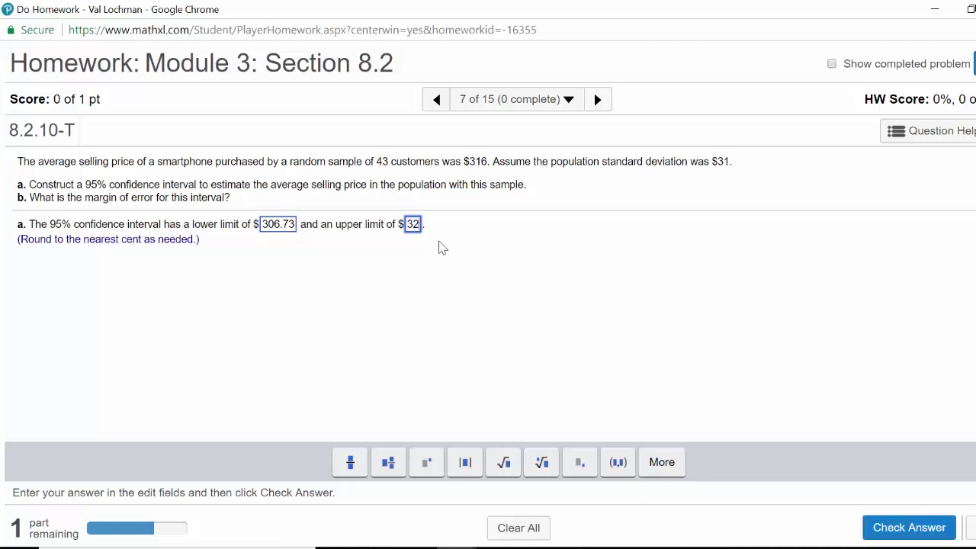
{"action": "type", "text": "5.27"}
{"action": "key", "text": "Return"}
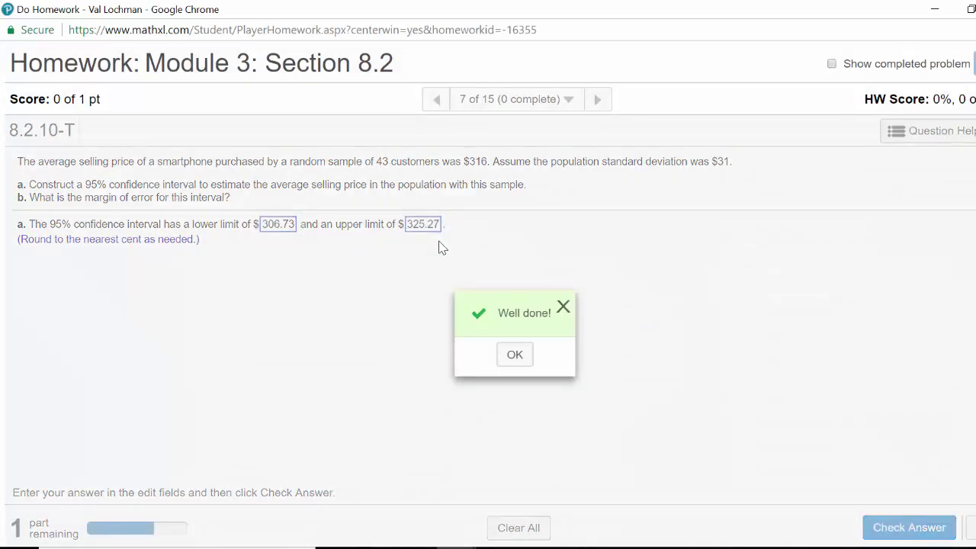
{"action": "left_click", "coordinate": [511, 356]}
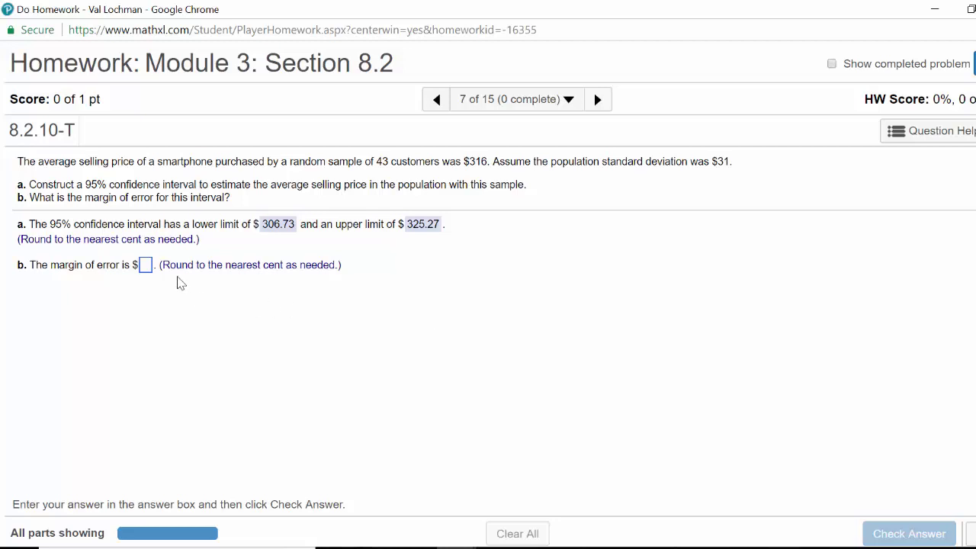
Switch to Excel and compute the margin of error in cell D10 with the formula =B6*B3/SQRT(43).
{"action": "left_click", "coordinate": [145, 267]}
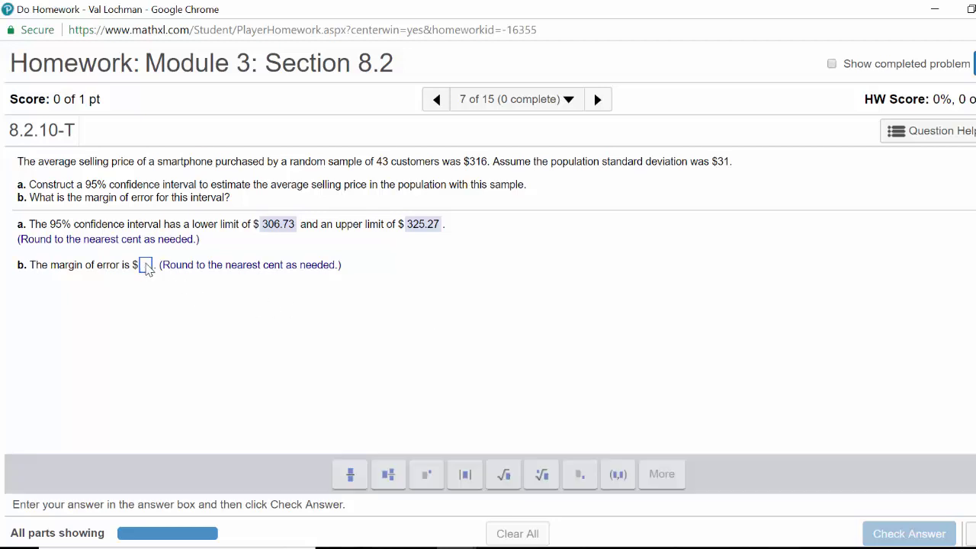
{"action": "left_click", "coordinate": [497, 547]}
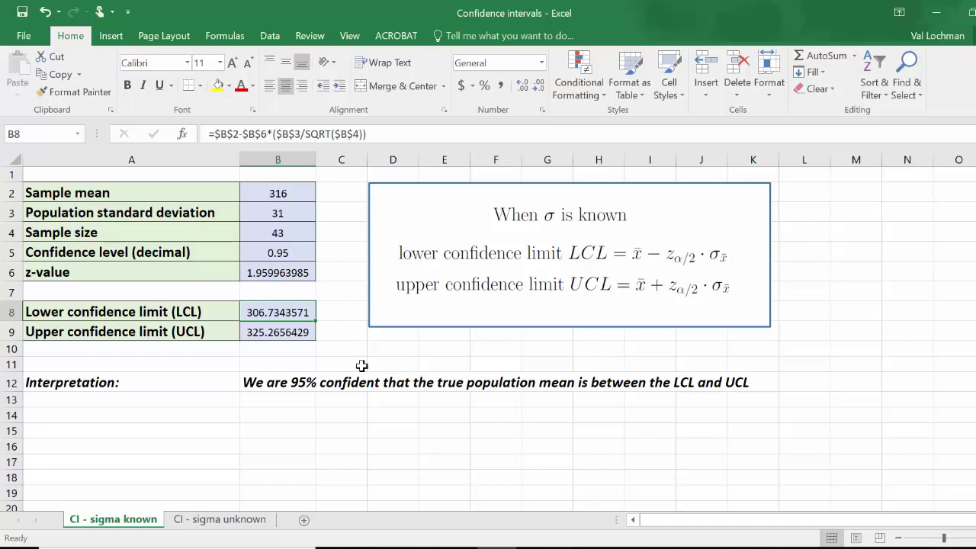
{"action": "left_click", "coordinate": [395, 351]}
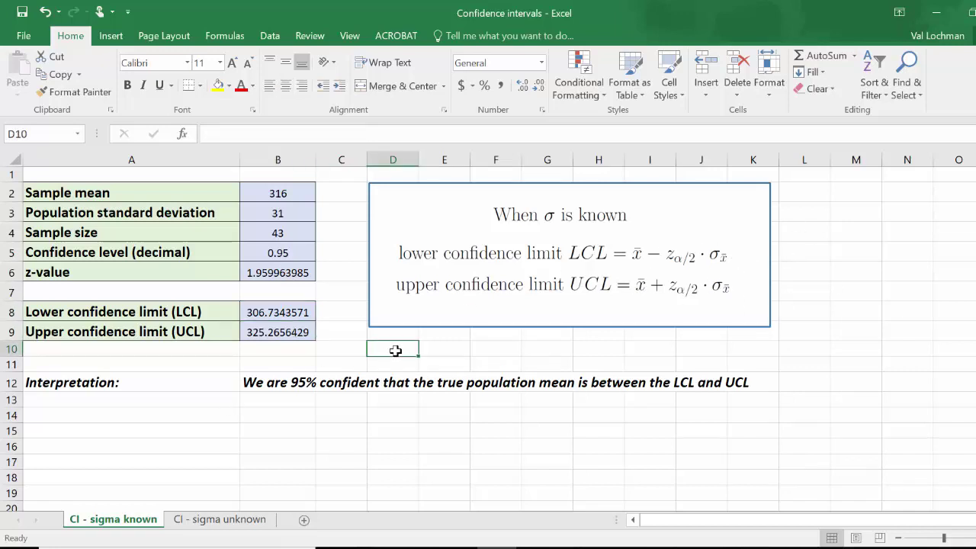
{"action": "type", "text": "="}
{"action": "left_click", "coordinate": [293, 273]}
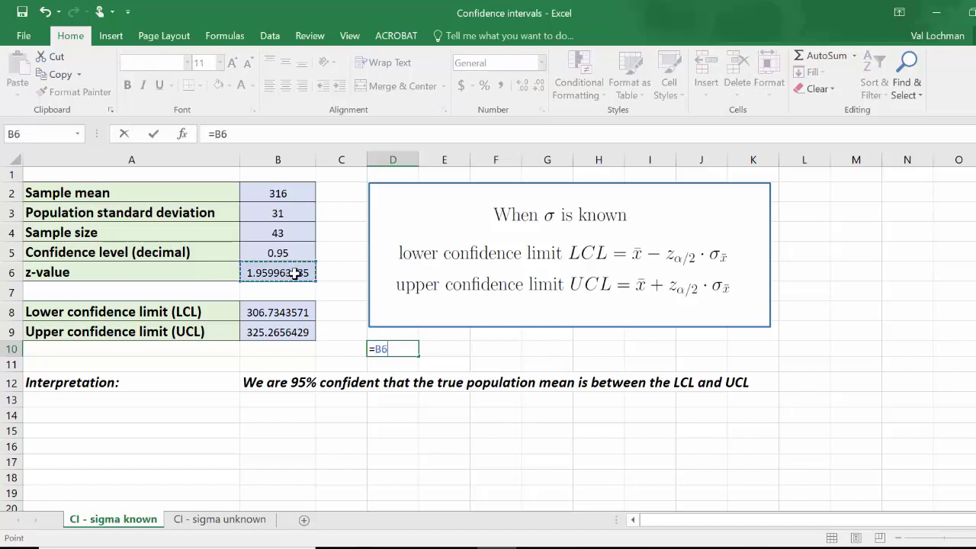
{"action": "type", "text": "*"}
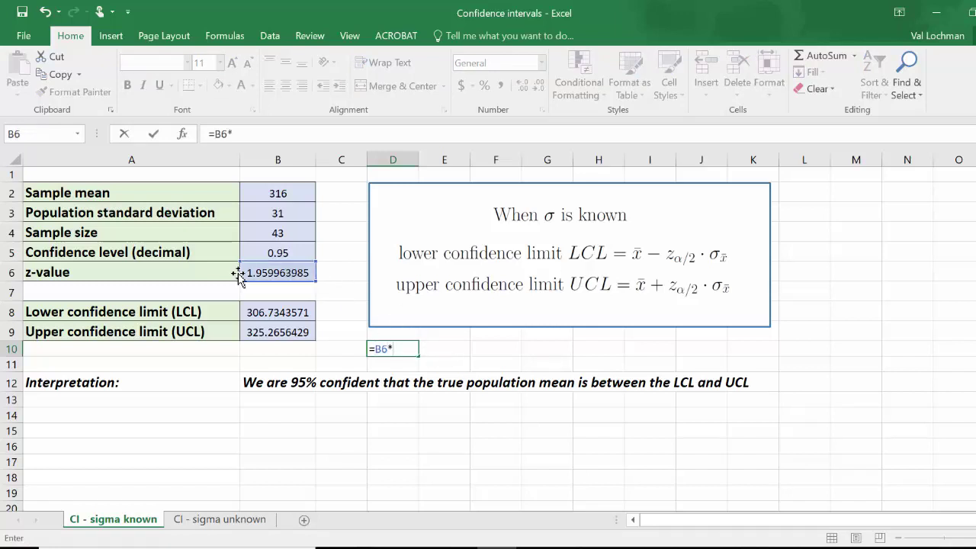
{"action": "left_click", "coordinate": [287, 215]}
{"action": "type", "text": "/"}
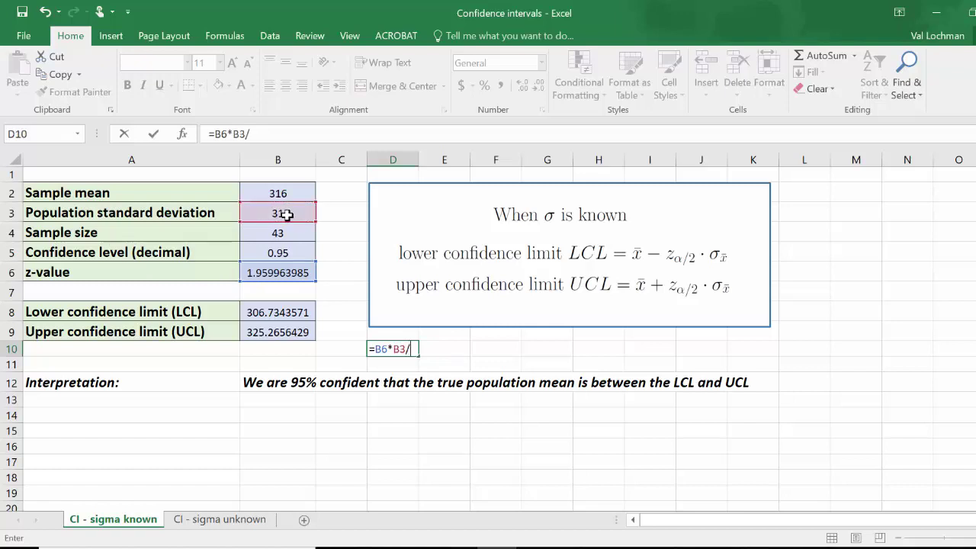
{"action": "type", "text": "sqrt"}
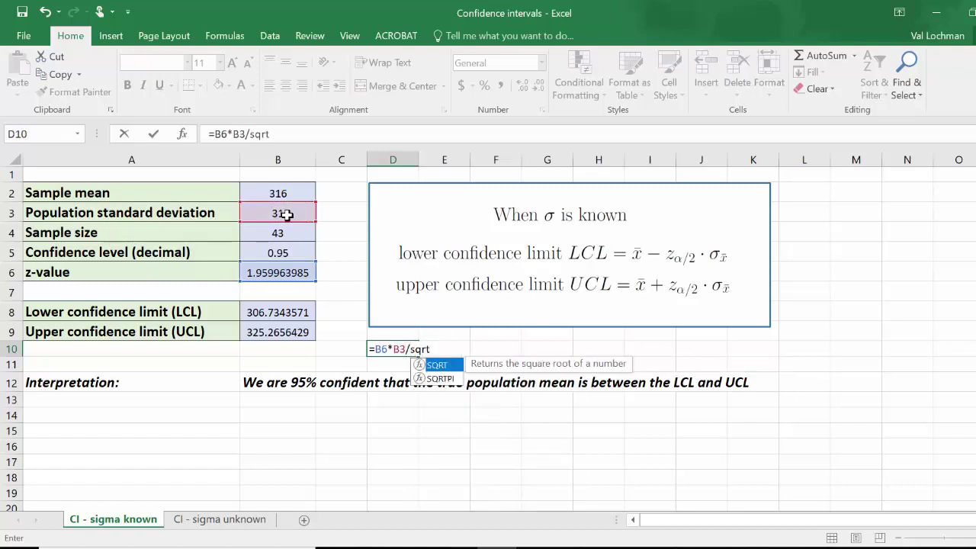
{"action": "type", "text": "("}
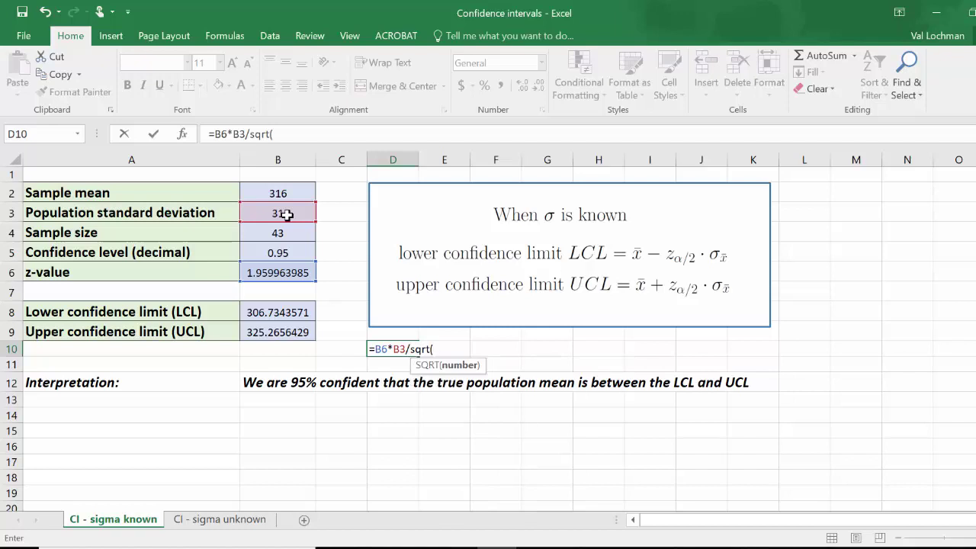
{"action": "type", "text": "43)"}
{"action": "key", "text": "Return"}
{"action": "left_click", "coordinate": [405, 349]}
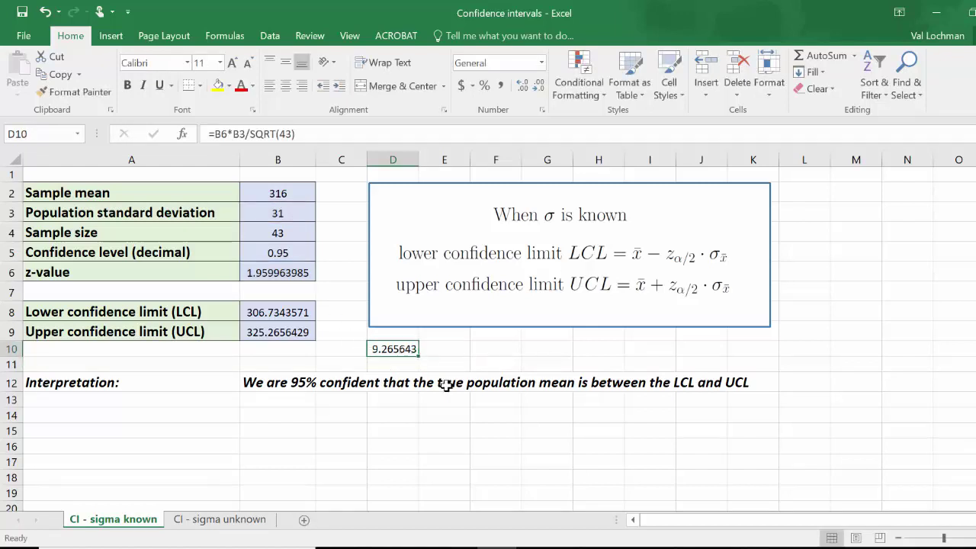
Switch to the homework in Chrome, submit 9.27 as the margin of error and return to the completed problem 8.2.10-T.
{"action": "key", "text": "alt+Tab"}
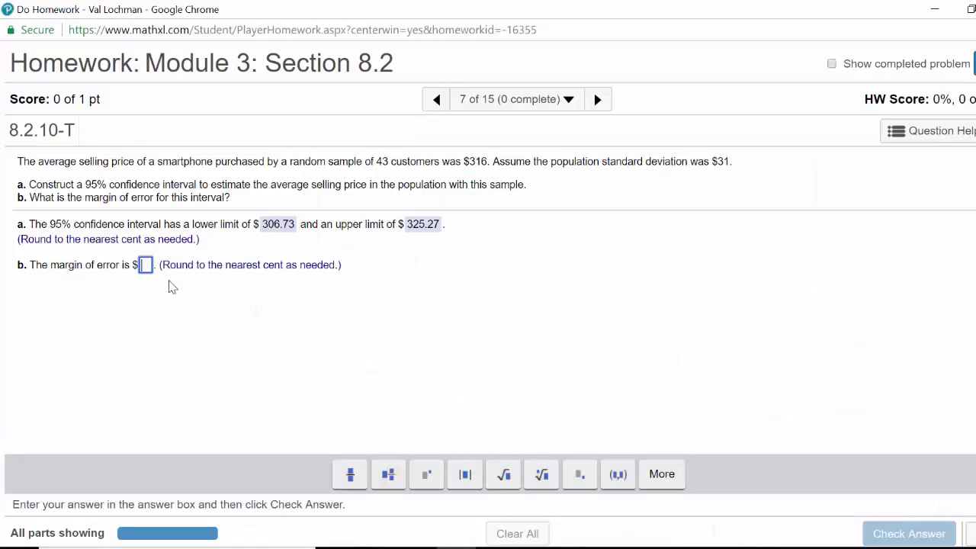
{"action": "type", "text": "9.2"}
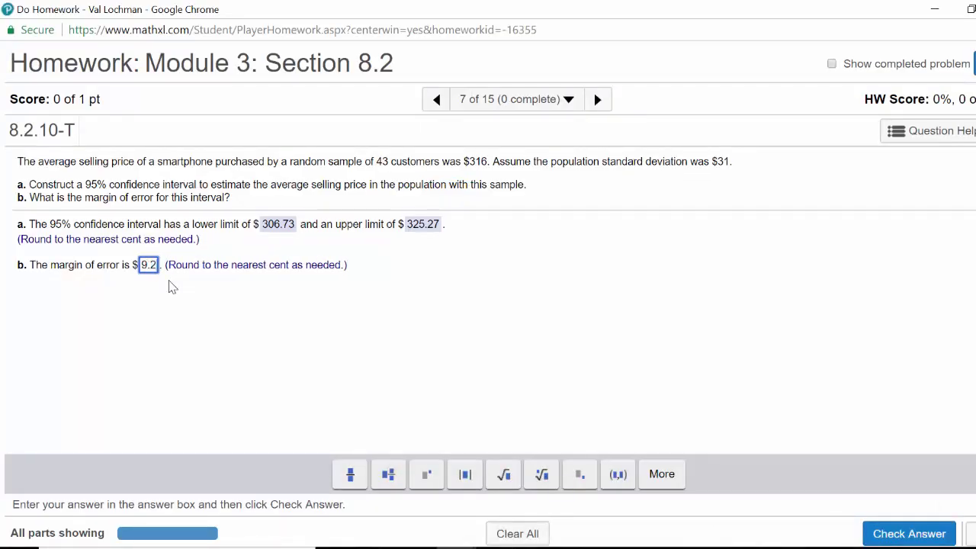
{"action": "type", "text": "7"}
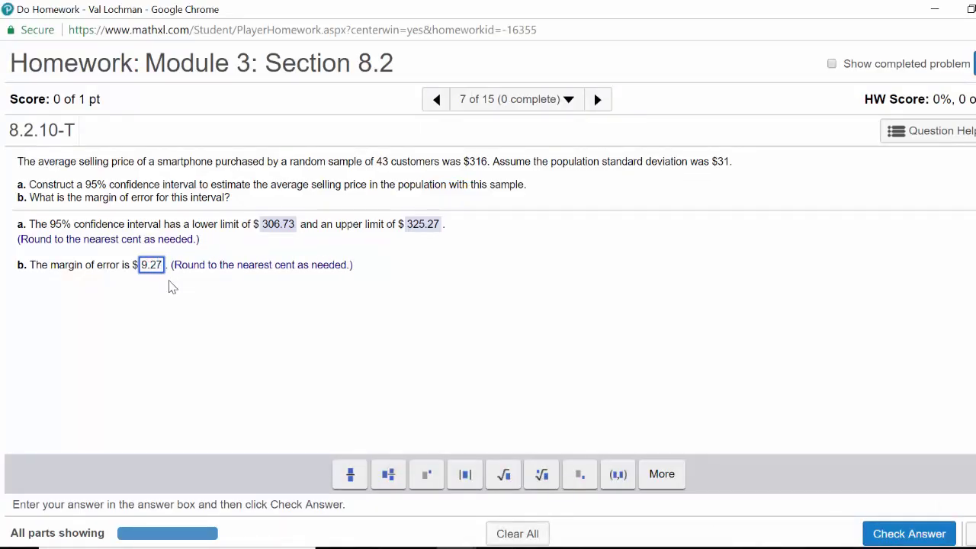
{"action": "key", "text": "Return"}
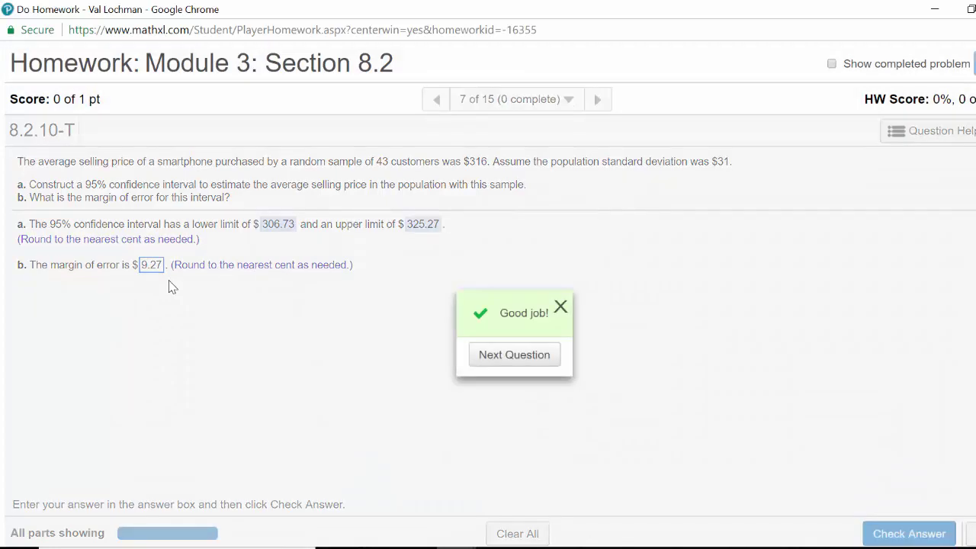
{"action": "left_click", "coordinate": [527, 365]}
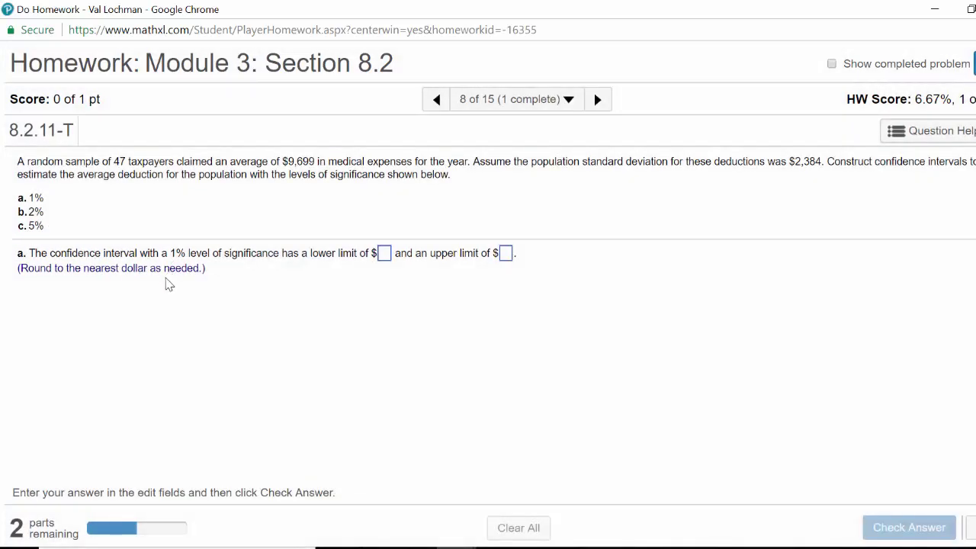
{"action": "left_click", "coordinate": [437, 99]}
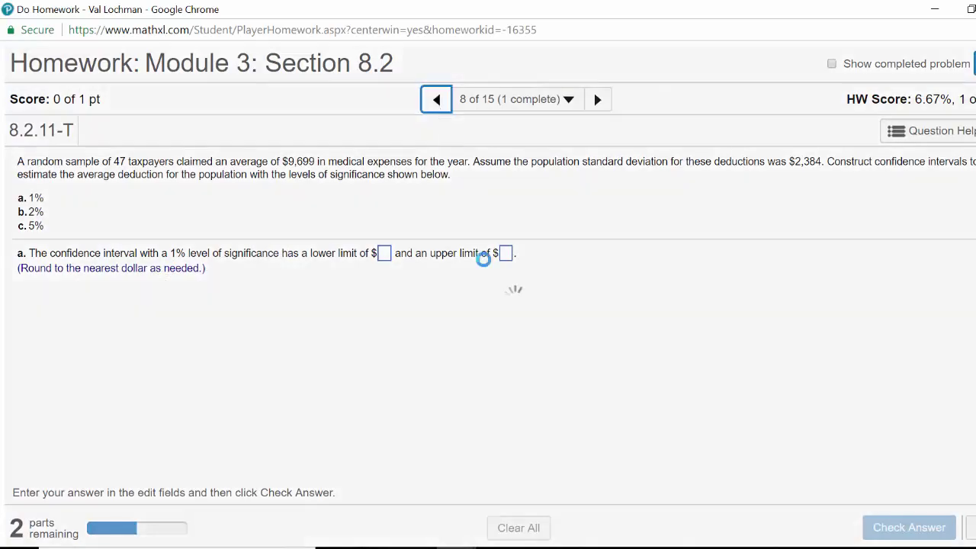
In Excel, enter in B14: "We are 95% confident that the true population mean price for smartphones is between $306.73 and $325.27".
{"action": "key", "text": "alt+Tab"}
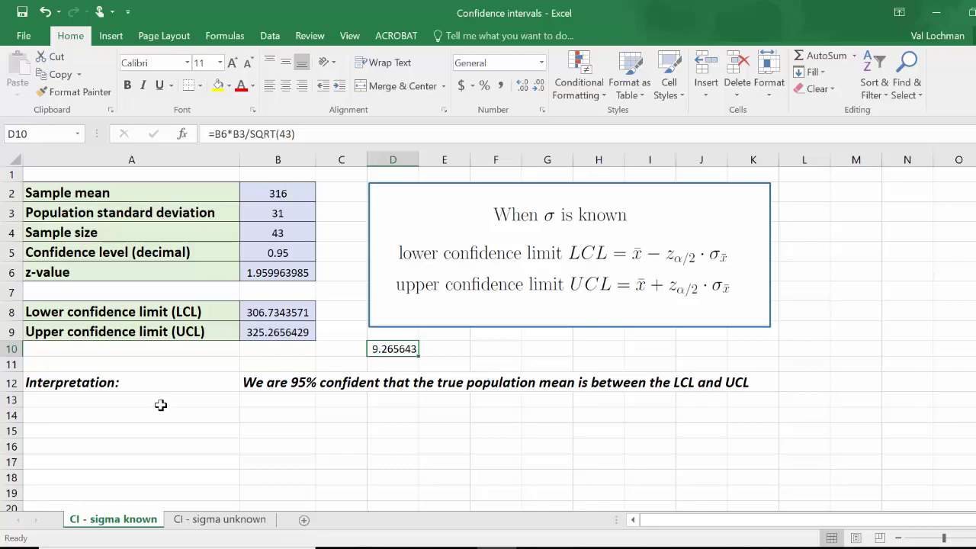
{"action": "key", "text": "alt+Tab"}
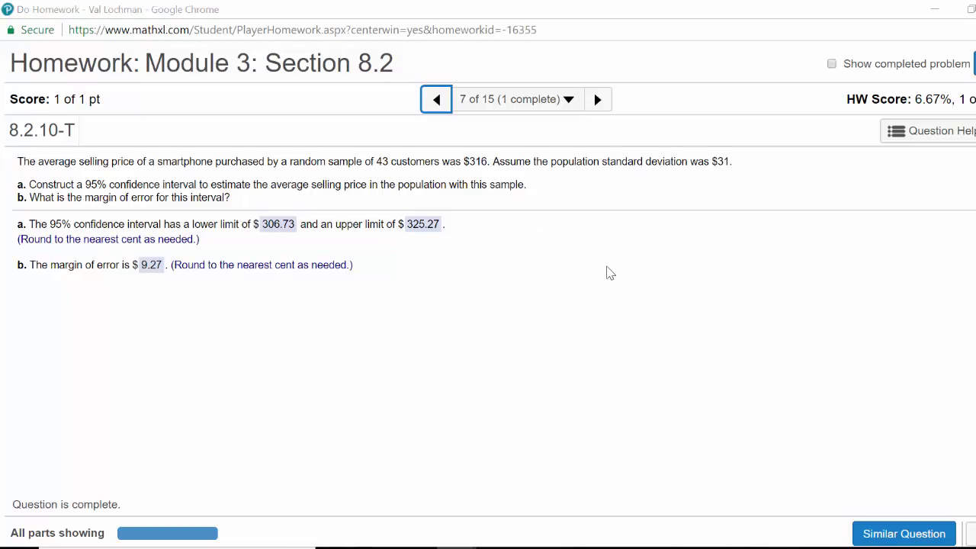
{"action": "key", "text": "alt+Tab"}
{"action": "left_click", "coordinate": [113, 416]}
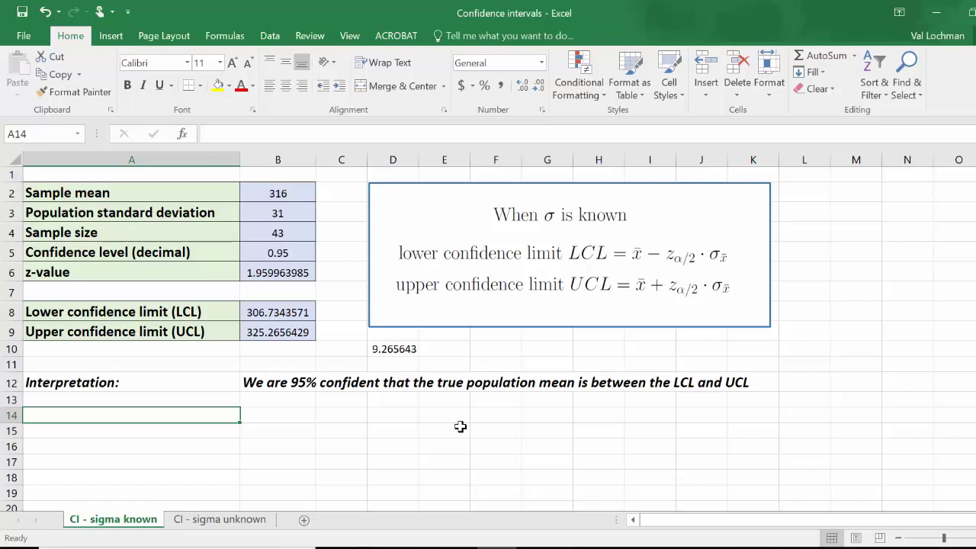
{"action": "left_click", "coordinate": [292, 412]}
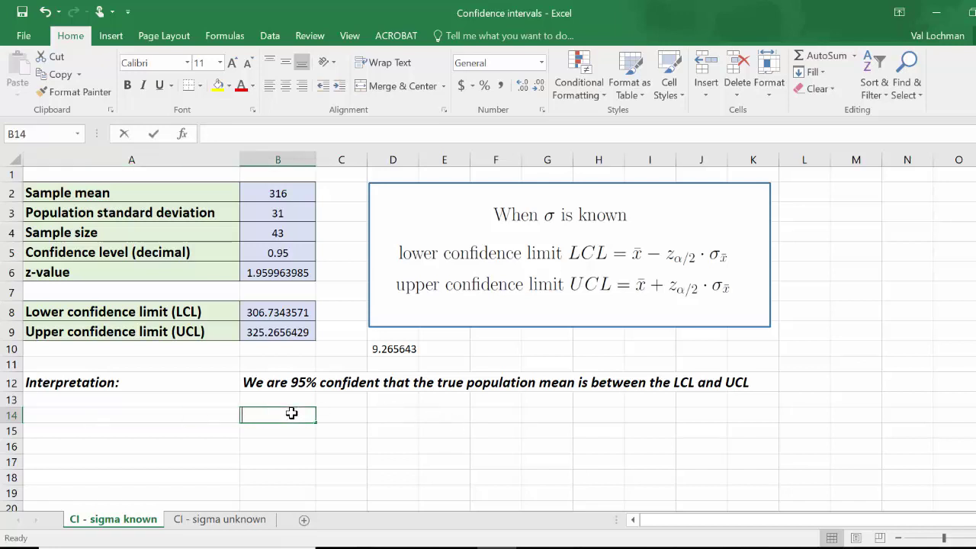
{"action": "type", "text": "We are 9"}
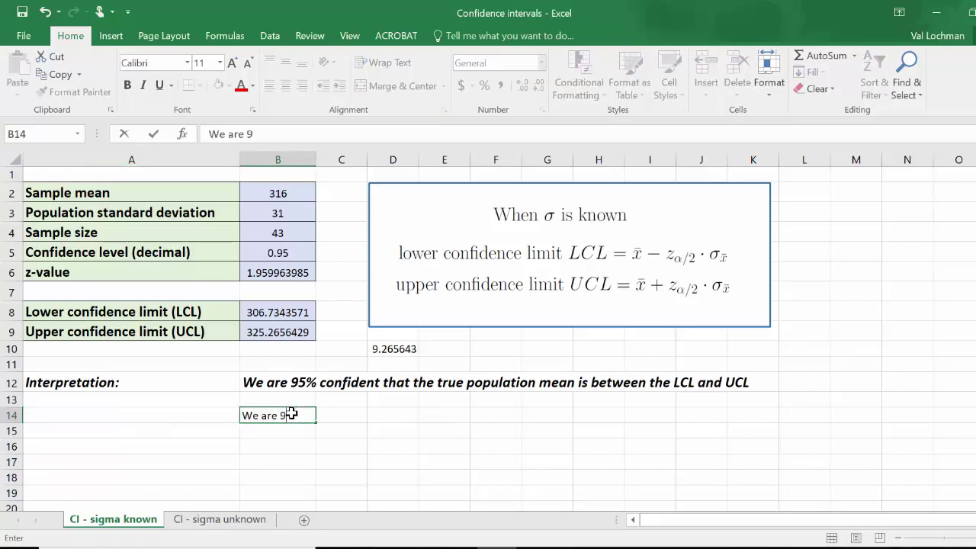
{"action": "type", "text": "5% confident that t"}
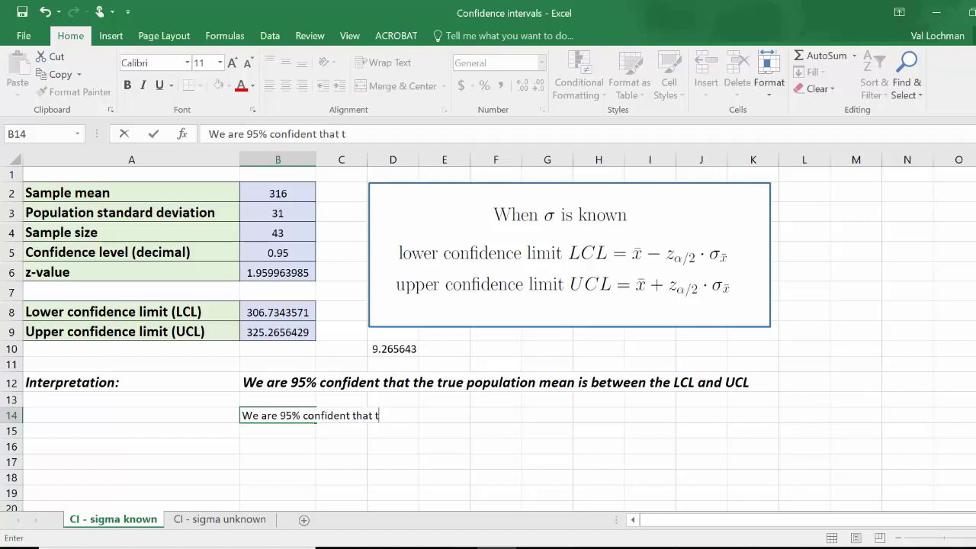
{"action": "type", "text": "he true po"}
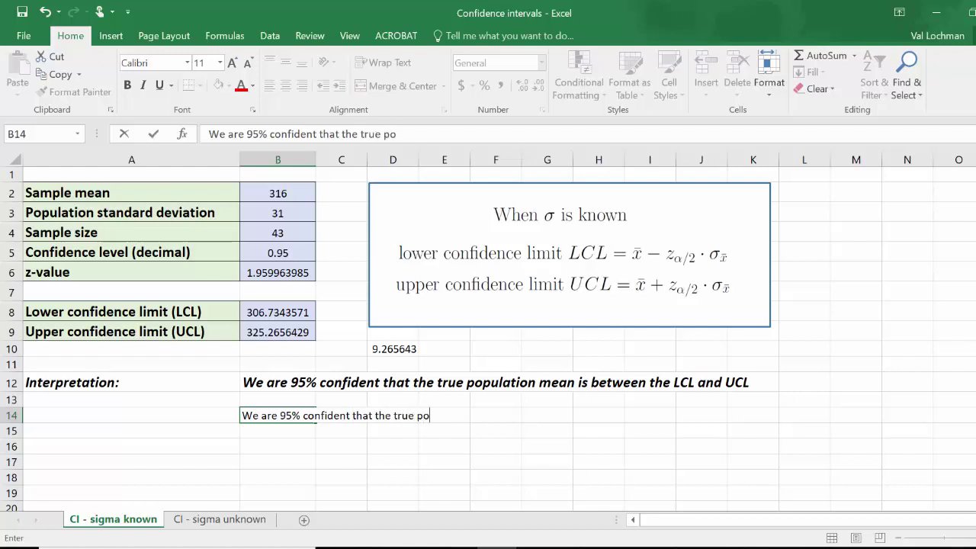
{"action": "type", "text": "pulation me"}
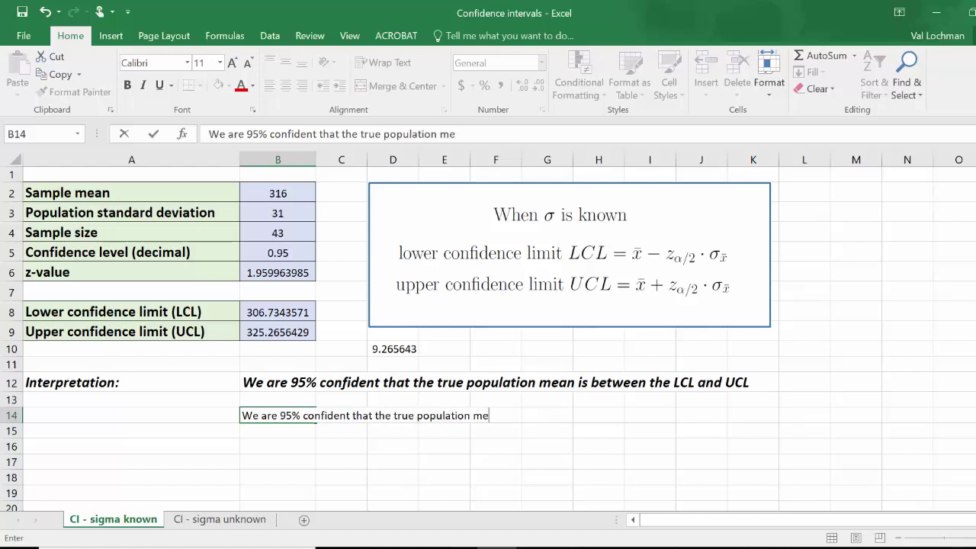
{"action": "type", "text": "an price for smart"}
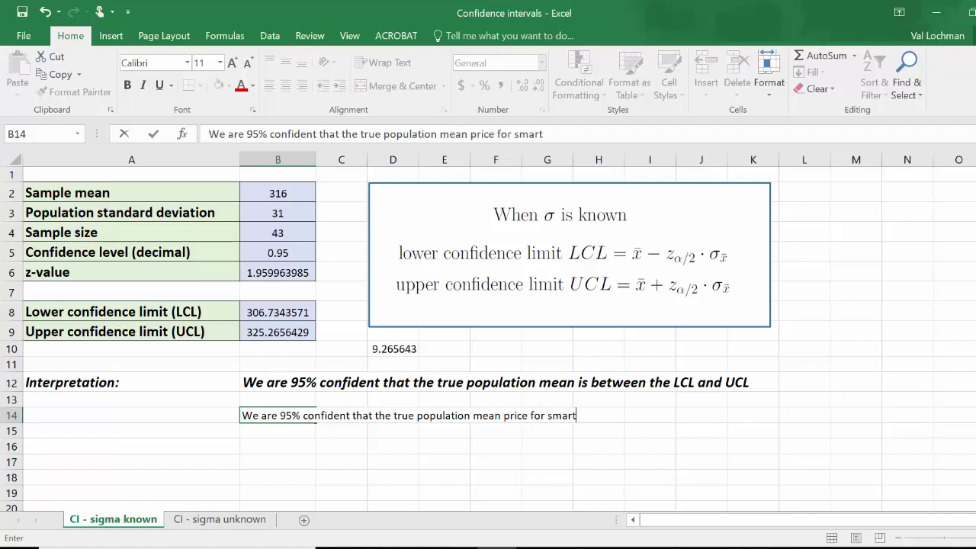
{"action": "type", "text": "phones is between "}
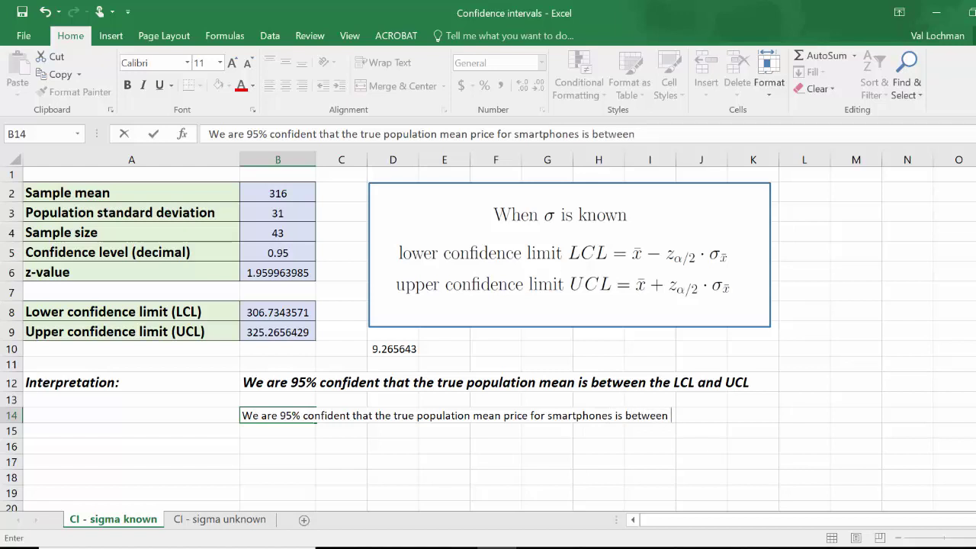
{"action": "type", "text": "$306.73 "}
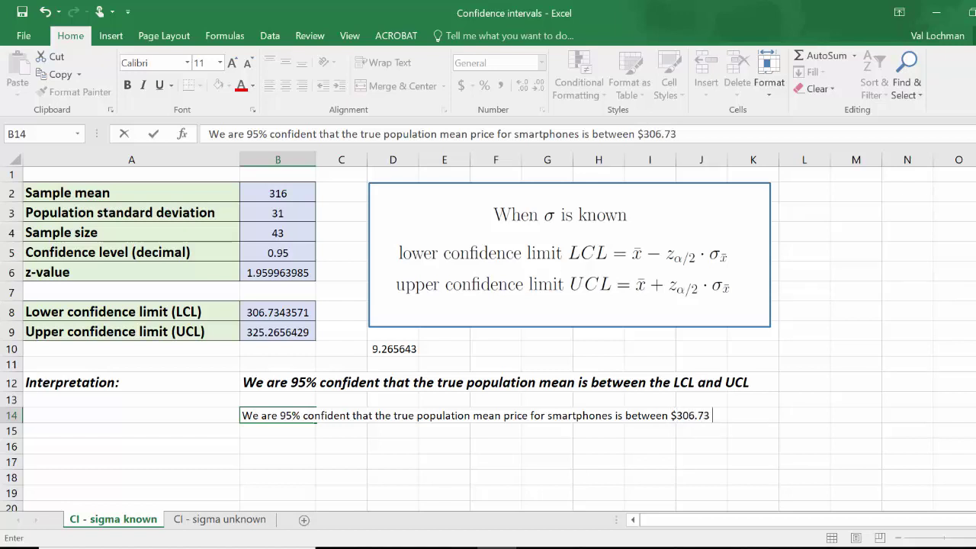
{"action": "type", "text": "and $325."}
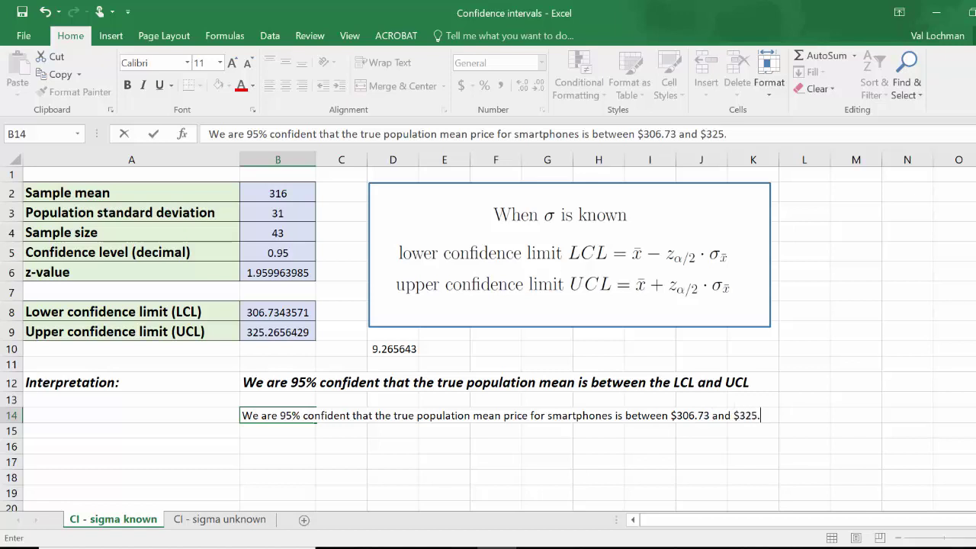
{"action": "type", "text": "27"}
{"action": "left_click_drag", "start_coordinate": [773, 416], "coordinate": [242, 416]}
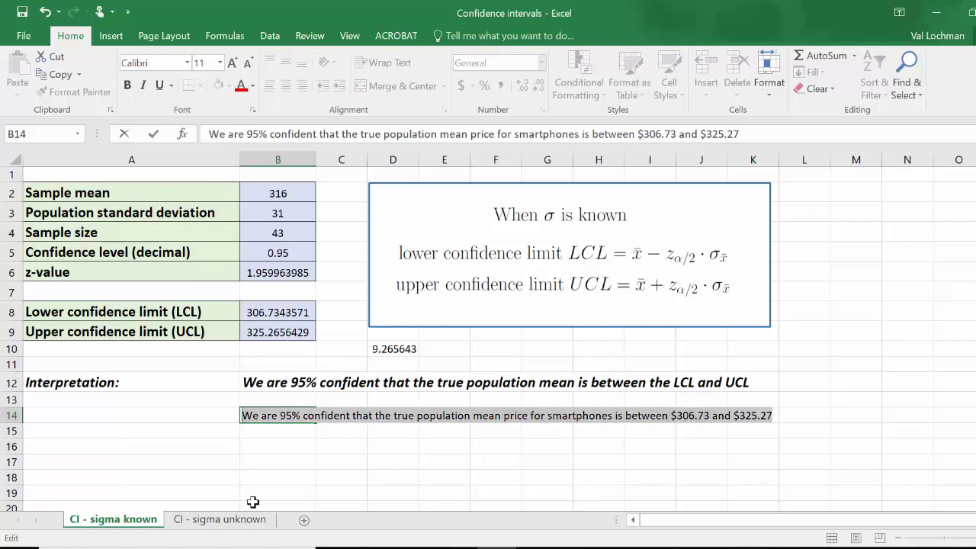
{"action": "left_click", "coordinate": [279, 431]}
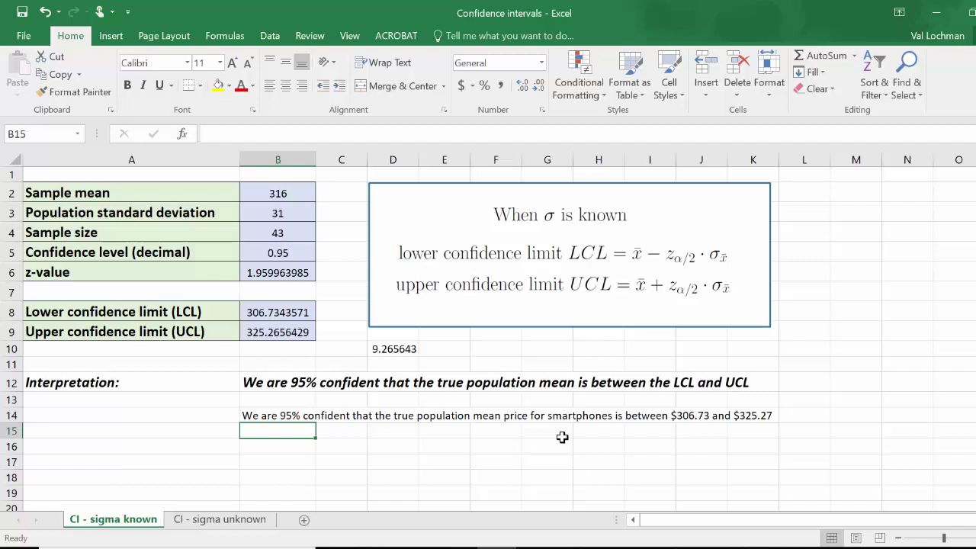
Maximize the Section 8.3 homework window in Chrome to read problem 8.3.24-T, and open the "CI - sigma unknown" sheet in Excel.
{"action": "left_click", "coordinate": [222, 519]}
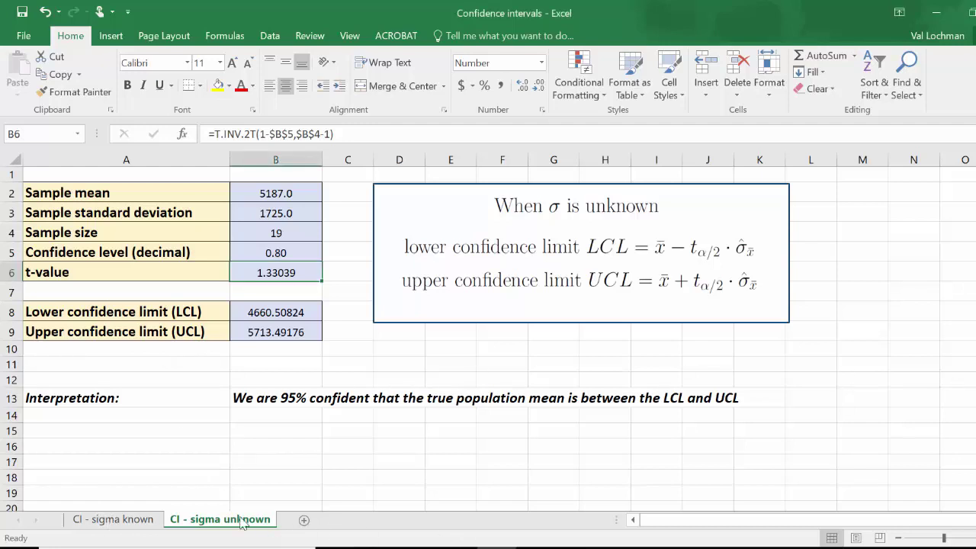
{"action": "left_click", "coordinate": [122, 521]}
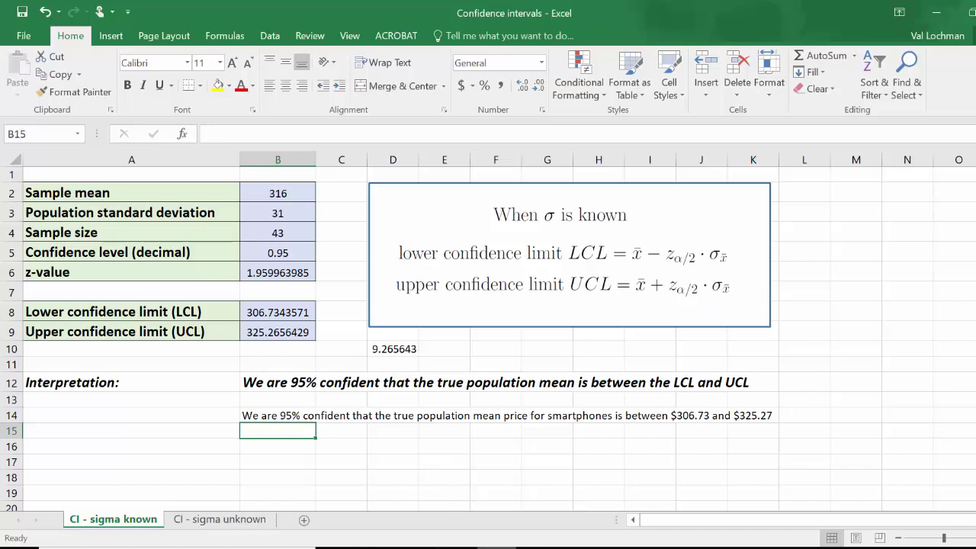
{"action": "left_click", "coordinate": [545, 481]}
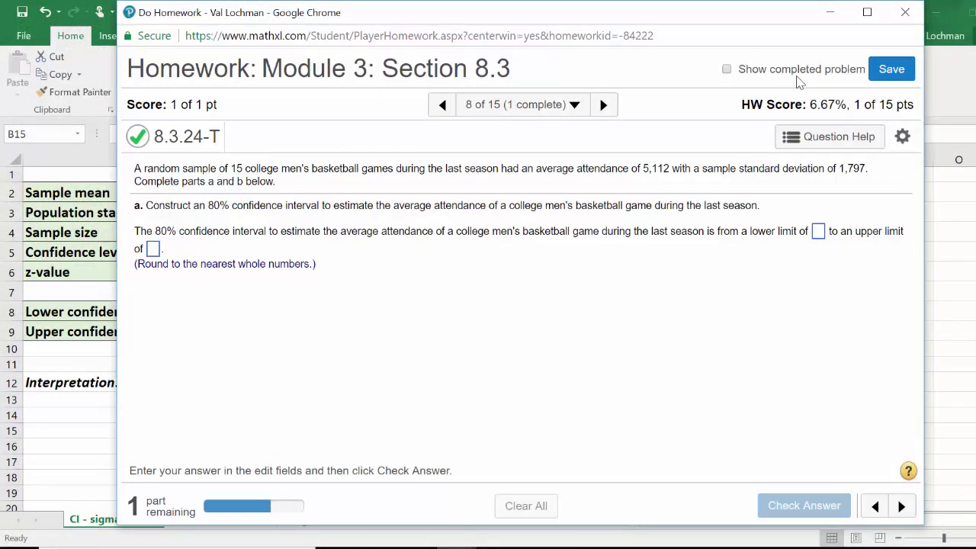
{"action": "left_click", "coordinate": [867, 11]}
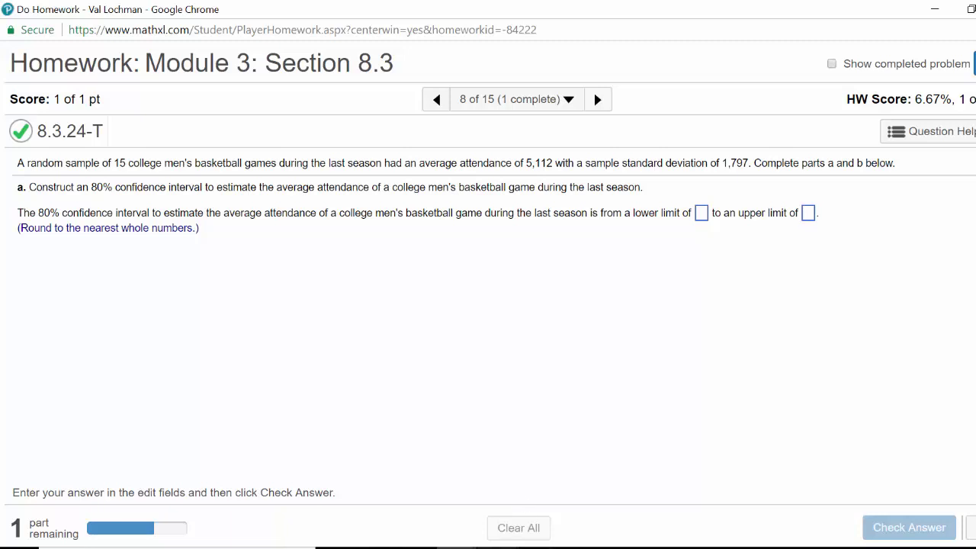
{"action": "left_click", "coordinate": [497, 548]}
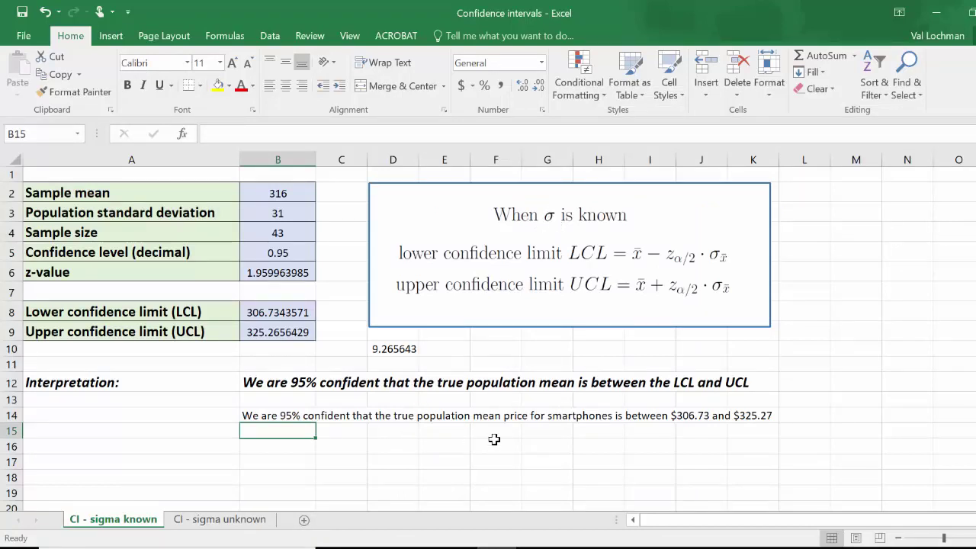
{"action": "left_click", "coordinate": [255, 522]}
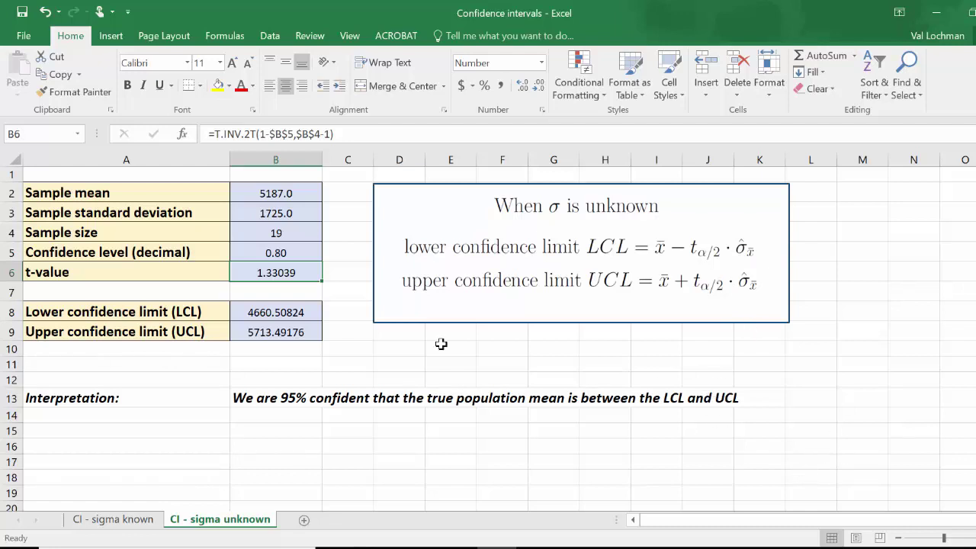
{"action": "left_click", "coordinate": [281, 231]}
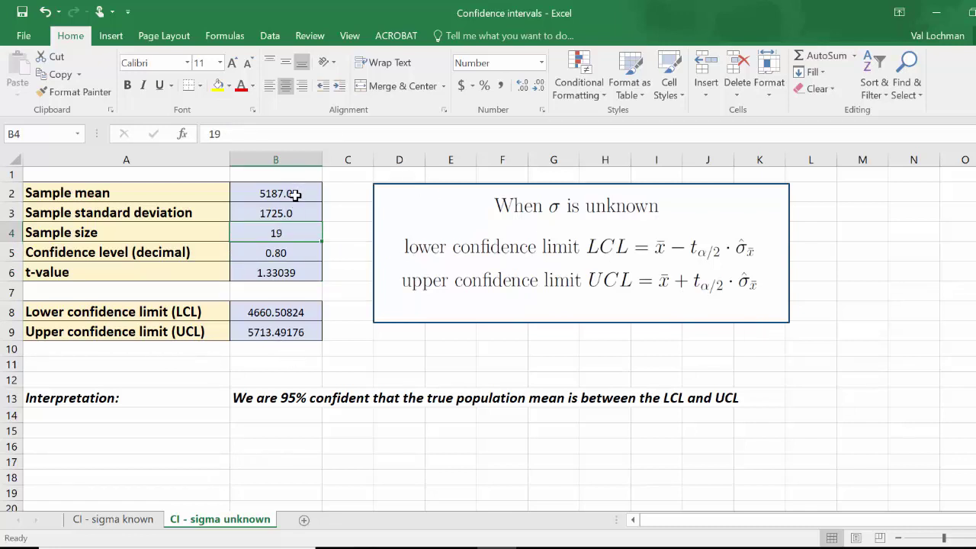
{"action": "left_click", "coordinate": [137, 524]}
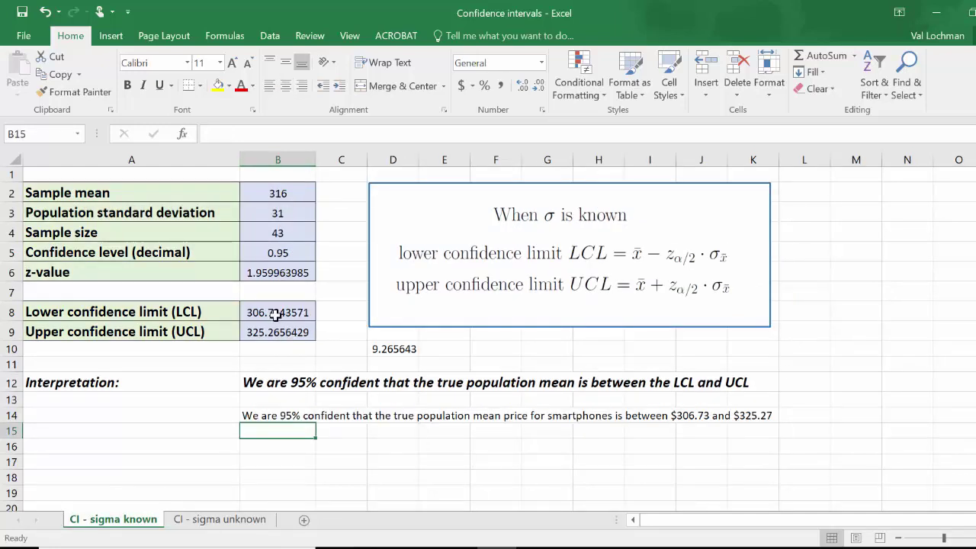
{"action": "left_click", "coordinate": [232, 521]}
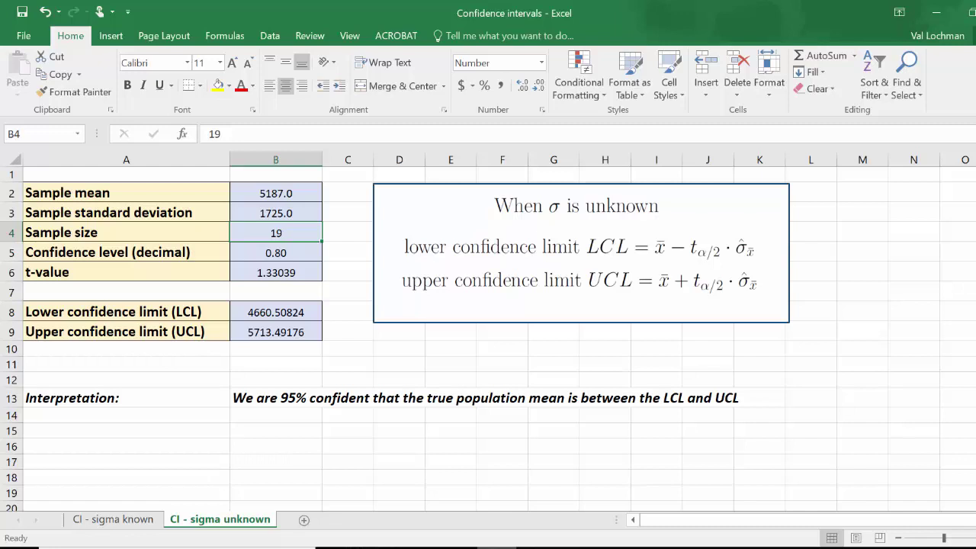
Read problem 8.3.24-T in Chrome and set the sample mean to 5112 and the sample standard deviation to 1797 in Excel.
{"action": "left_click", "coordinate": [497, 548]}
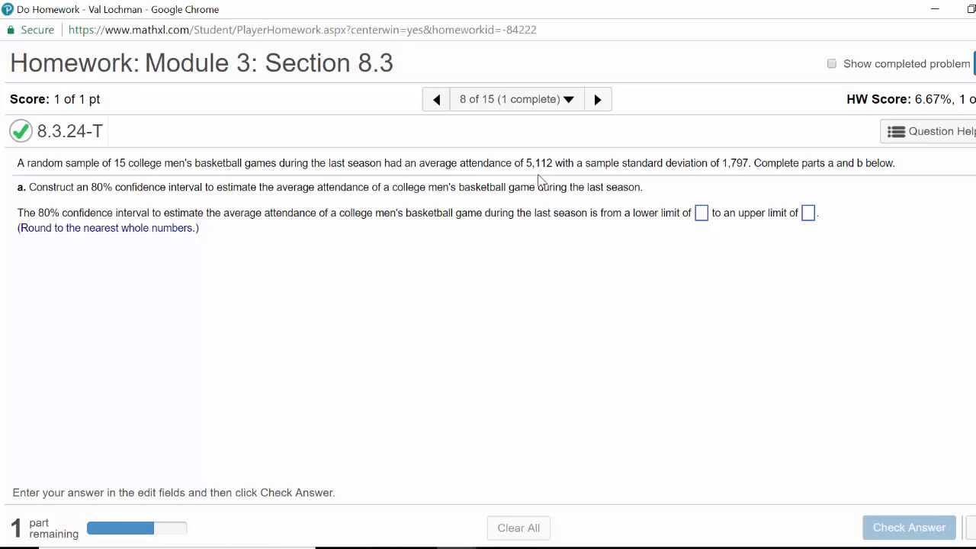
{"action": "key", "text": "alt+Tab"}
{"action": "left_click", "coordinate": [288, 196]}
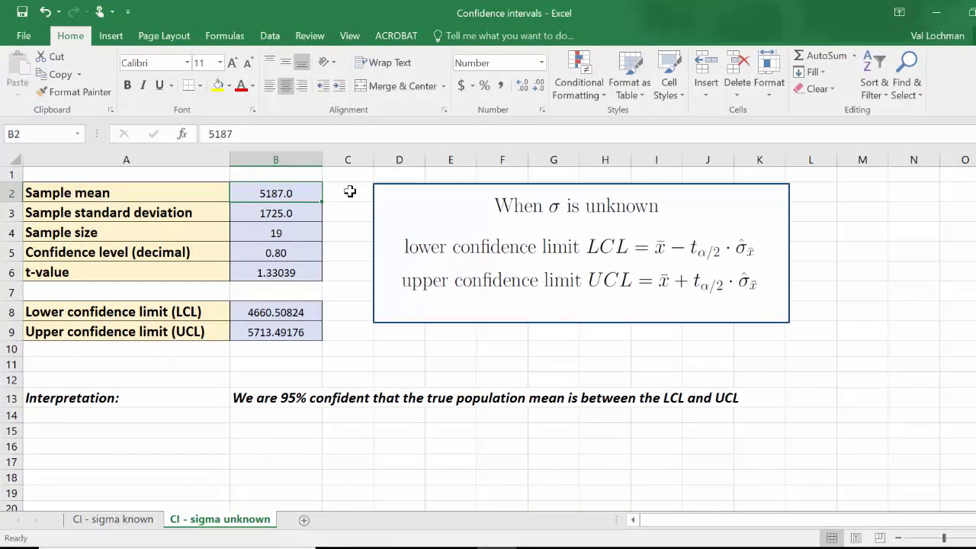
{"action": "type", "text": "5112"}
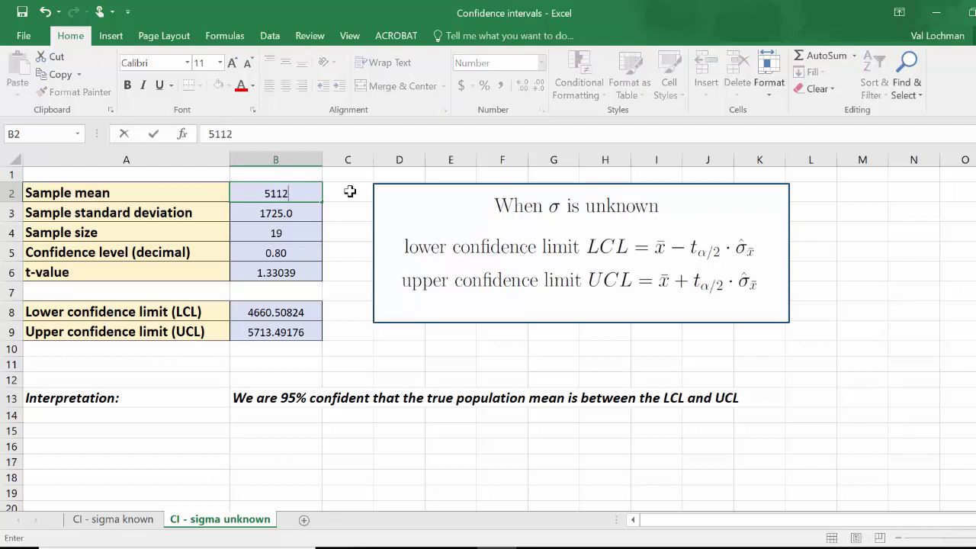
{"action": "left_click", "coordinate": [288, 214]}
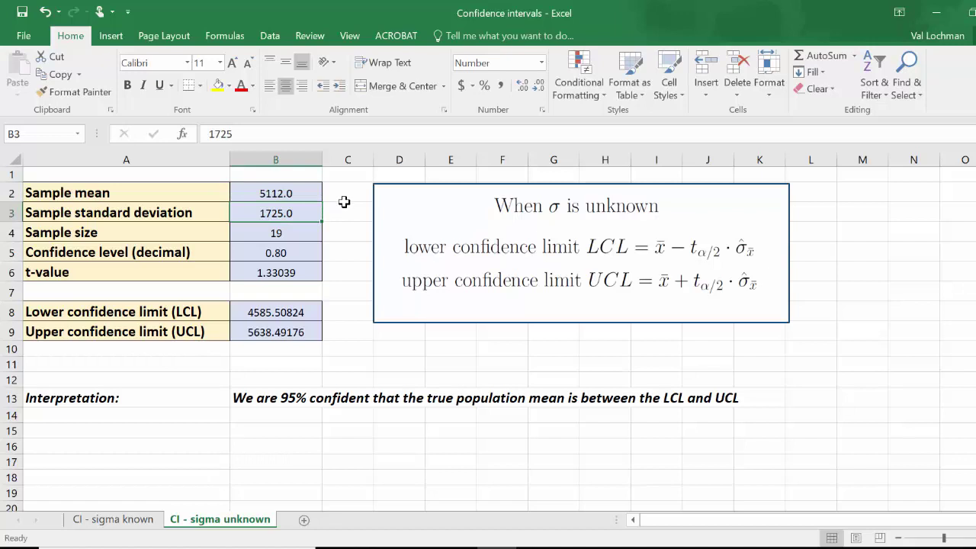
{"action": "key", "text": "alt+Tab"}
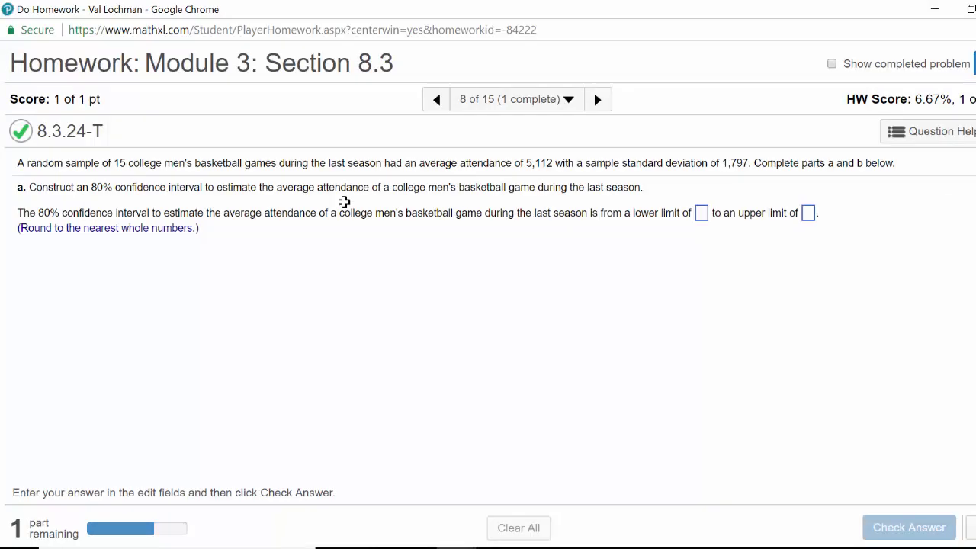
{"action": "key", "text": "alt+Tab"}
{"action": "type", "text": "17"}
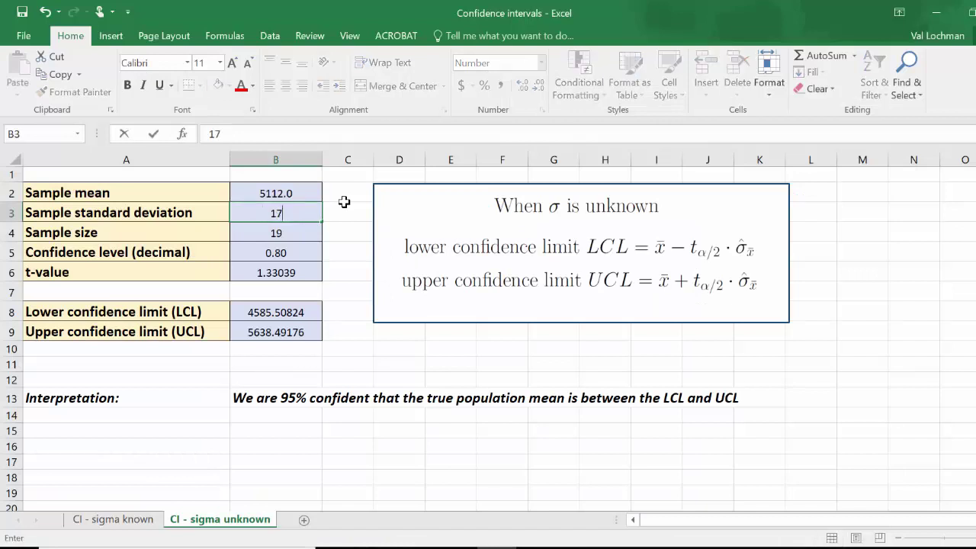
{"action": "type", "text": "97"}
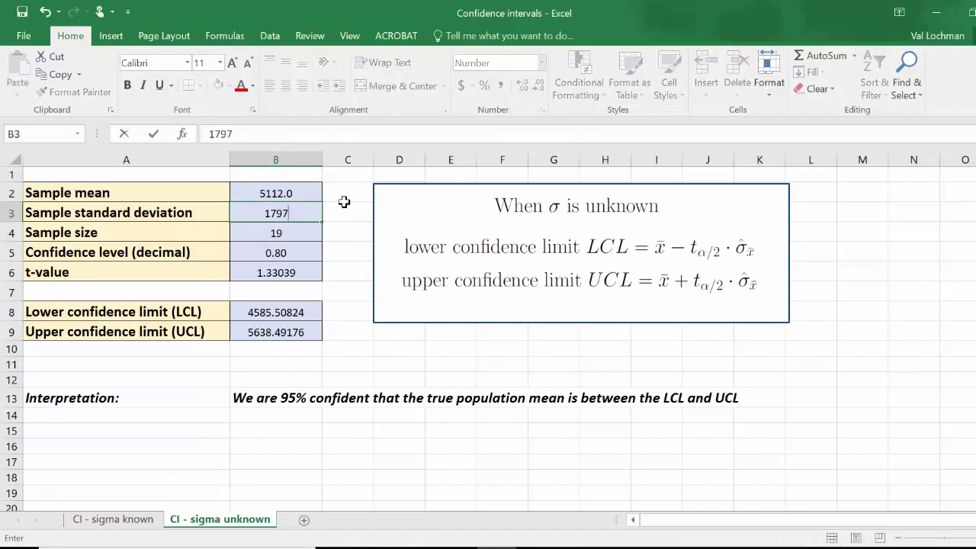
Check the sample size in the Chrome homework window and set it to 15 in the Excel sheet.
{"action": "left_click", "coordinate": [299, 233]}
{"action": "key", "text": "alt+Tab"}
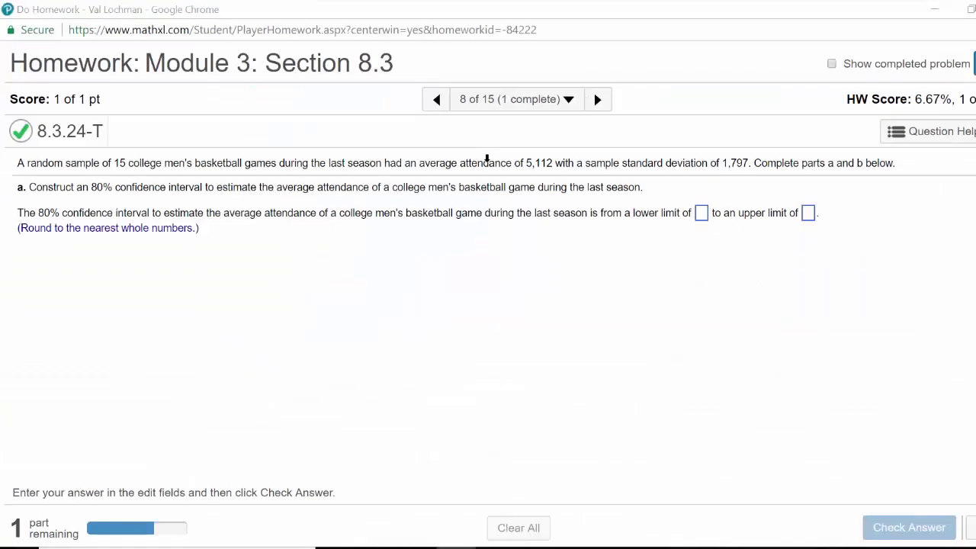
{"action": "key", "text": "alt+Tab"}
{"action": "type", "text": "15"}
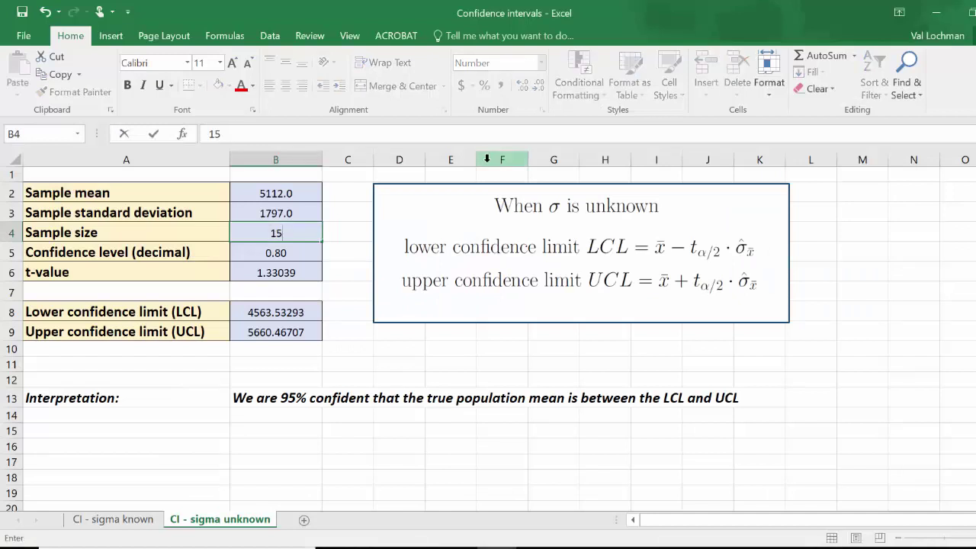
{"action": "left_click", "coordinate": [288, 256]}
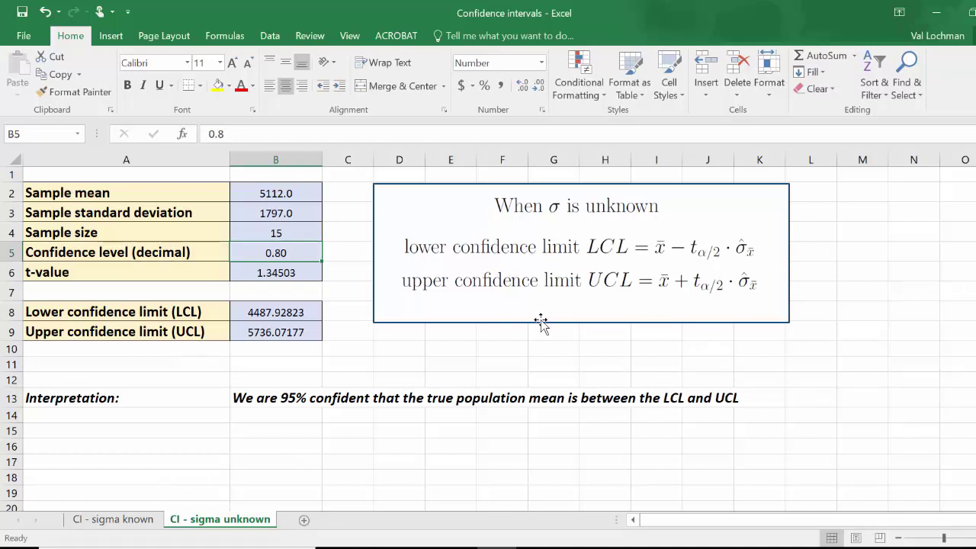
Examine the formulas behind the t-value and the lower and upper confidence limits, along with the confidence level they use.
{"action": "left_click", "coordinate": [275, 277]}
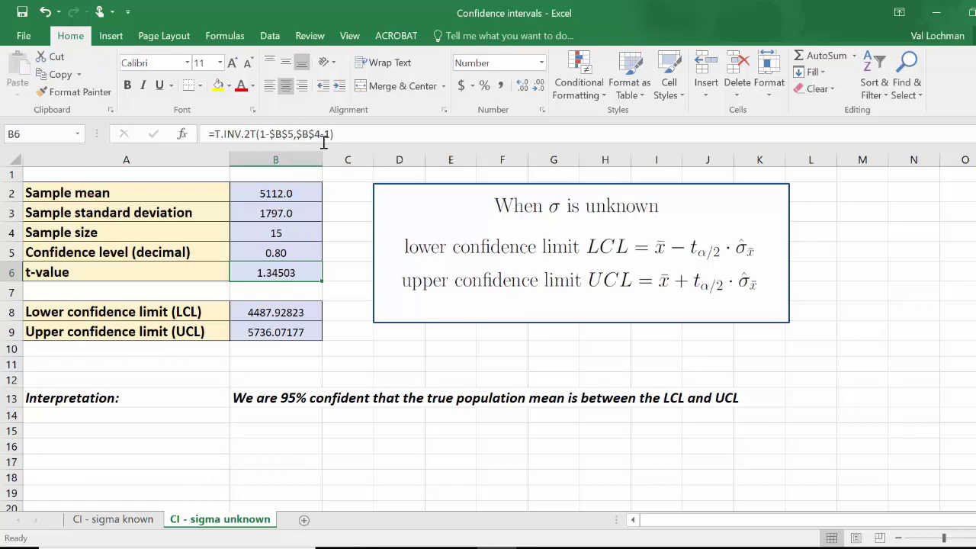
{"action": "left_click", "coordinate": [293, 258]}
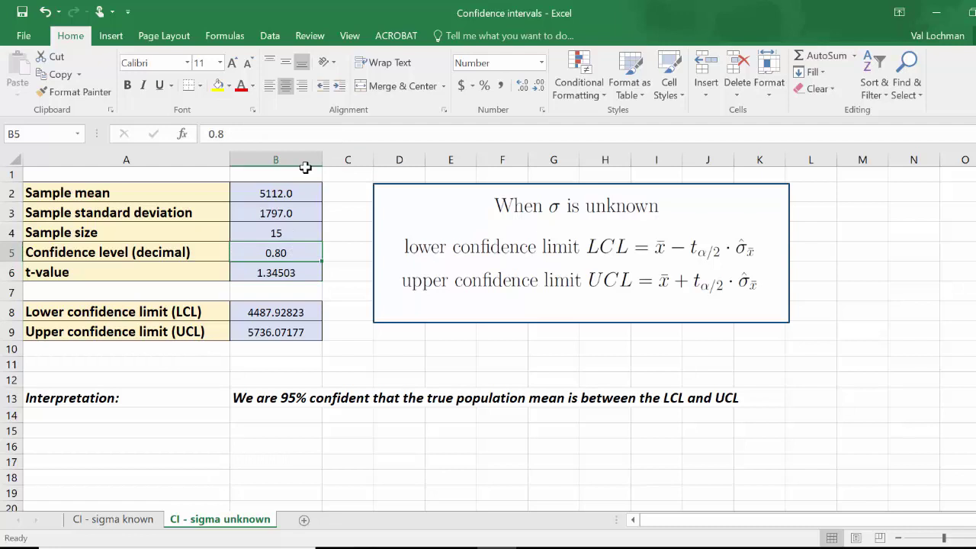
{"action": "left_click", "coordinate": [287, 272]}
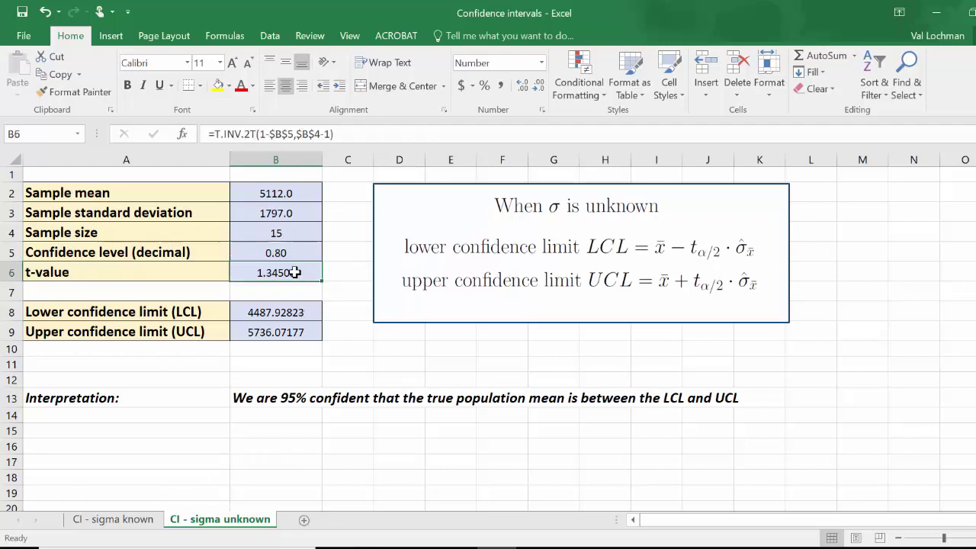
{"action": "left_click", "coordinate": [275, 313]}
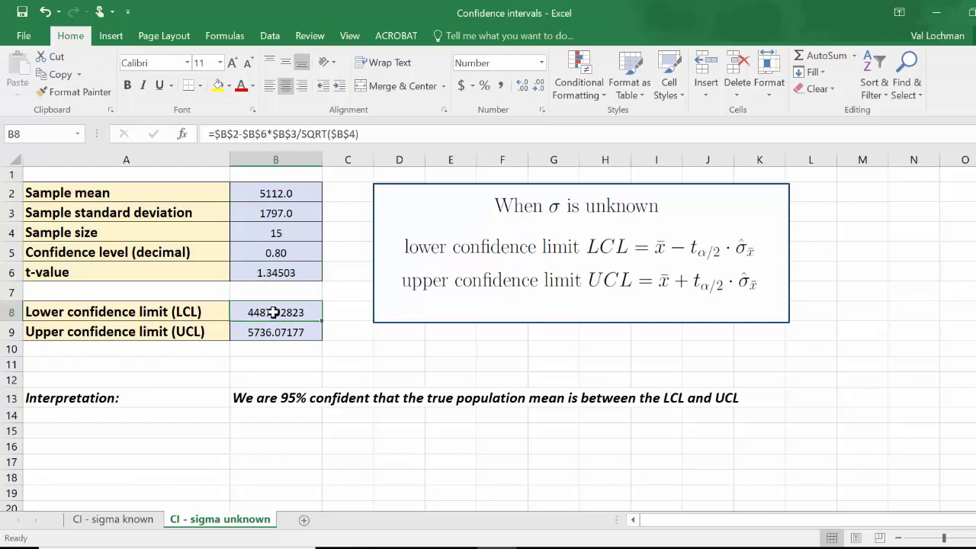
{"action": "left_click", "coordinate": [268, 333]}
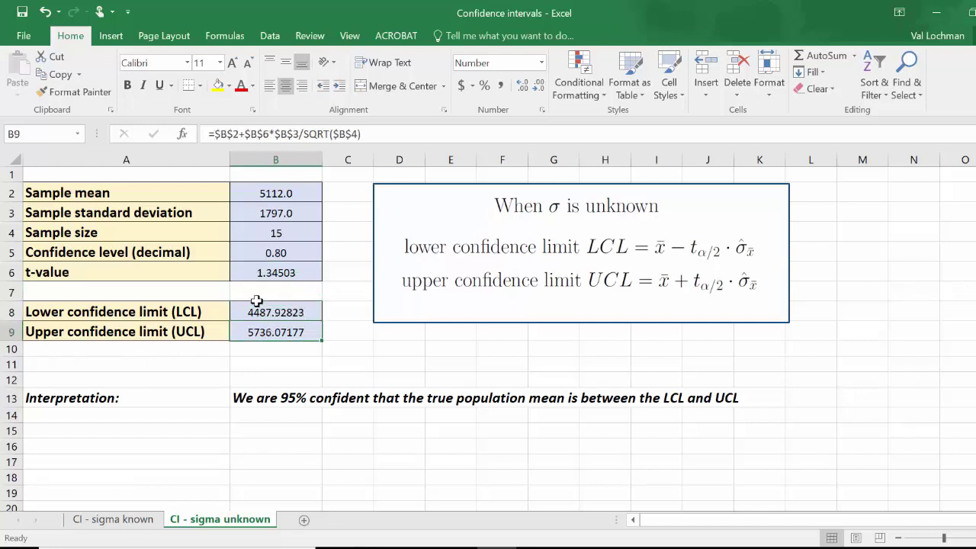
{"action": "left_click", "coordinate": [263, 312]}
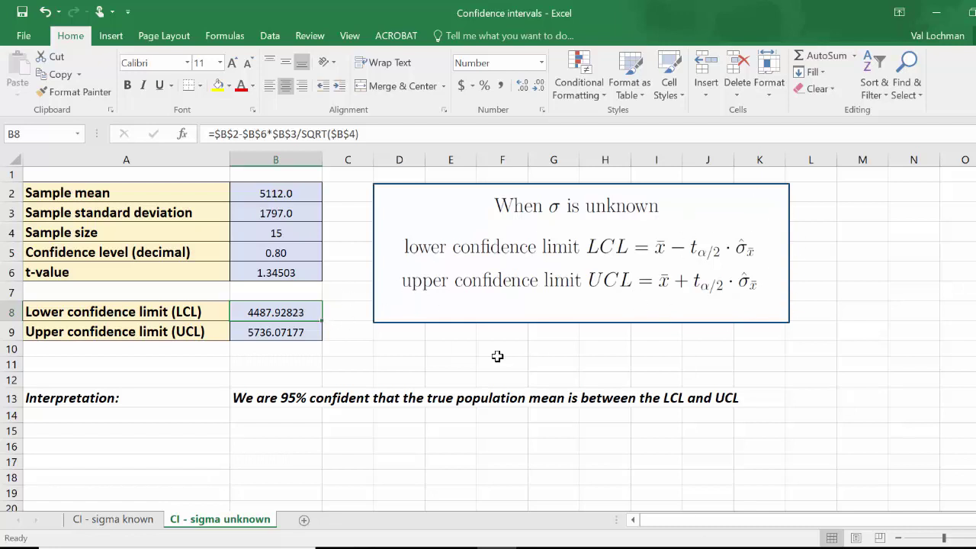
Switch to the homework in Chrome and enter 4488 as the lower limit and 5736 as the upper limit, consulting the Excel results.
{"action": "key", "text": "alt+Tab"}
{"action": "left_click", "coordinate": [702, 213]}
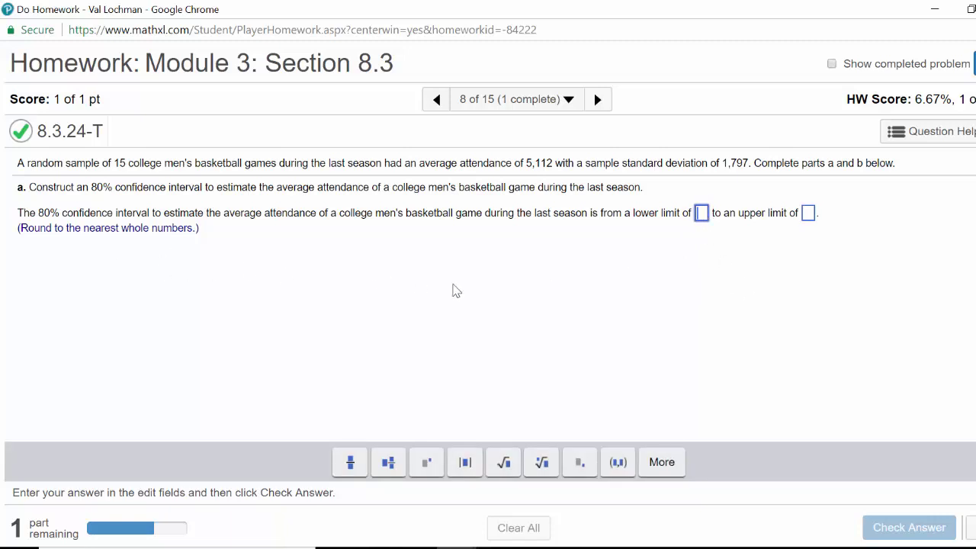
{"action": "key", "text": "alt+Tab"}
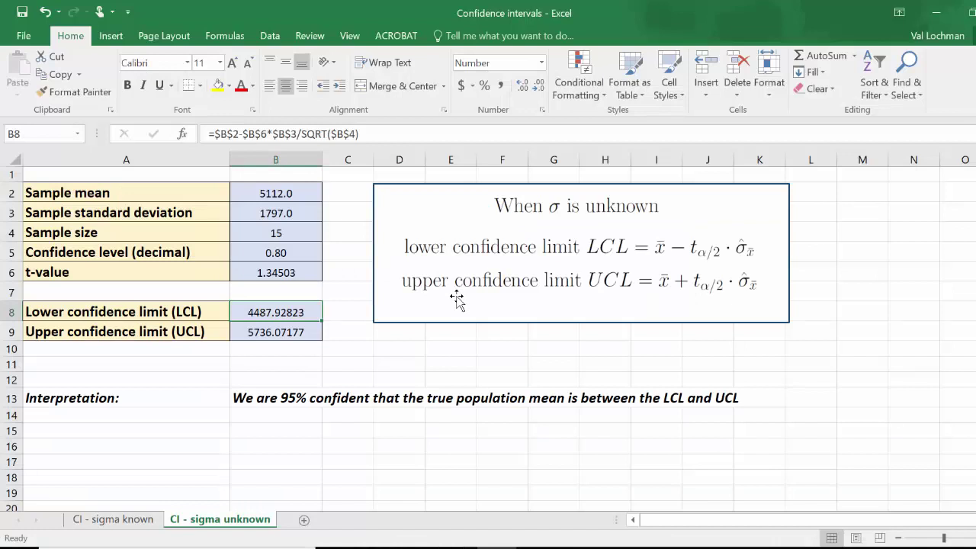
{"action": "key", "text": "alt+Tab"}
{"action": "type", "text": "4488"}
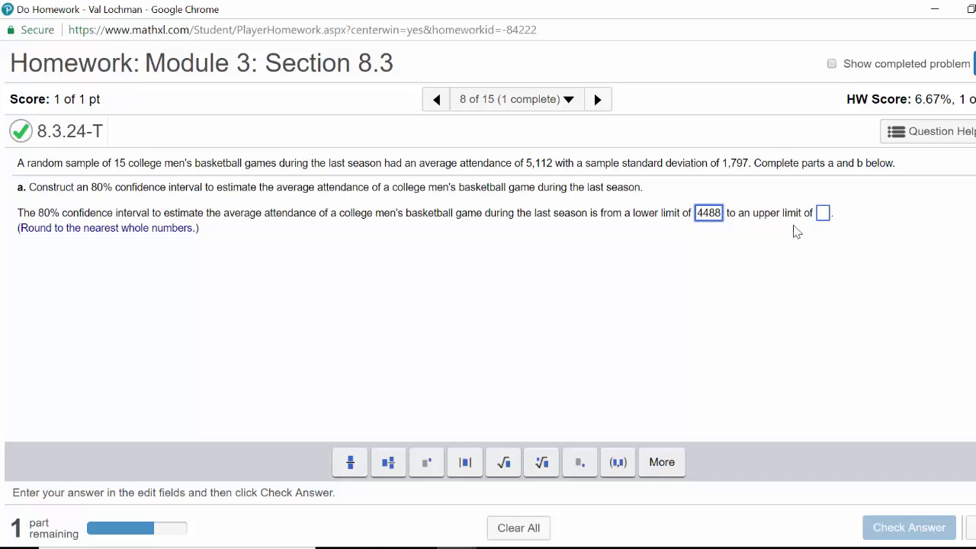
{"action": "left_click", "coordinate": [827, 215]}
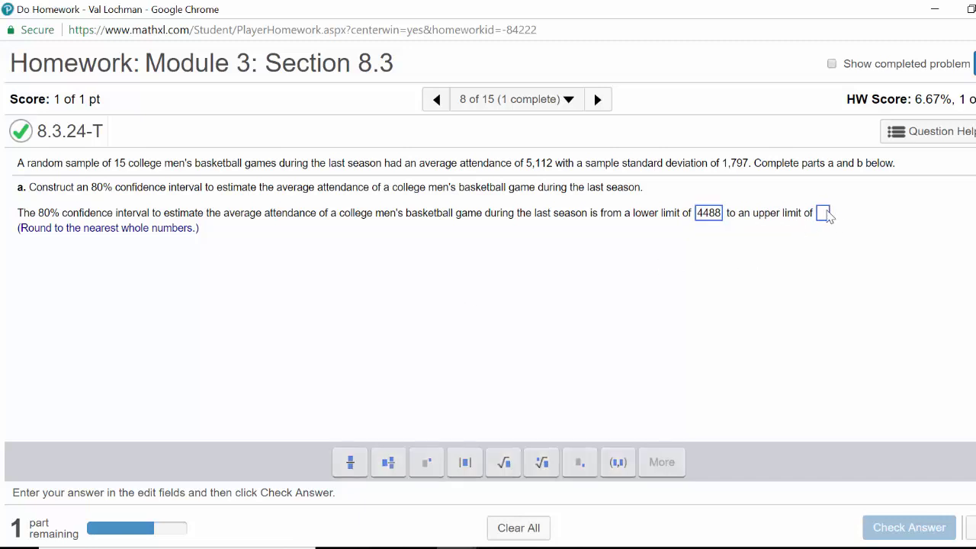
{"action": "key", "text": "alt+Tab"}
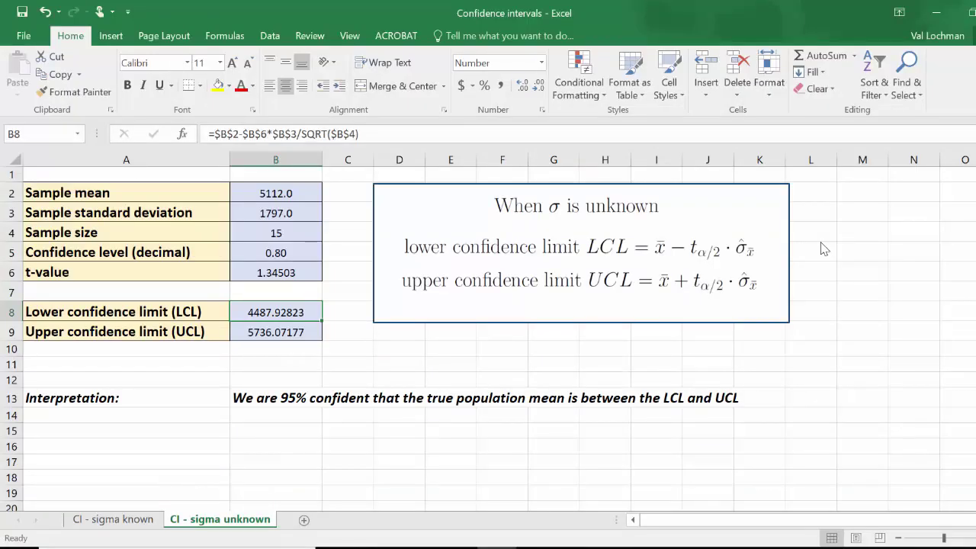
{"action": "key", "text": "alt+Tab"}
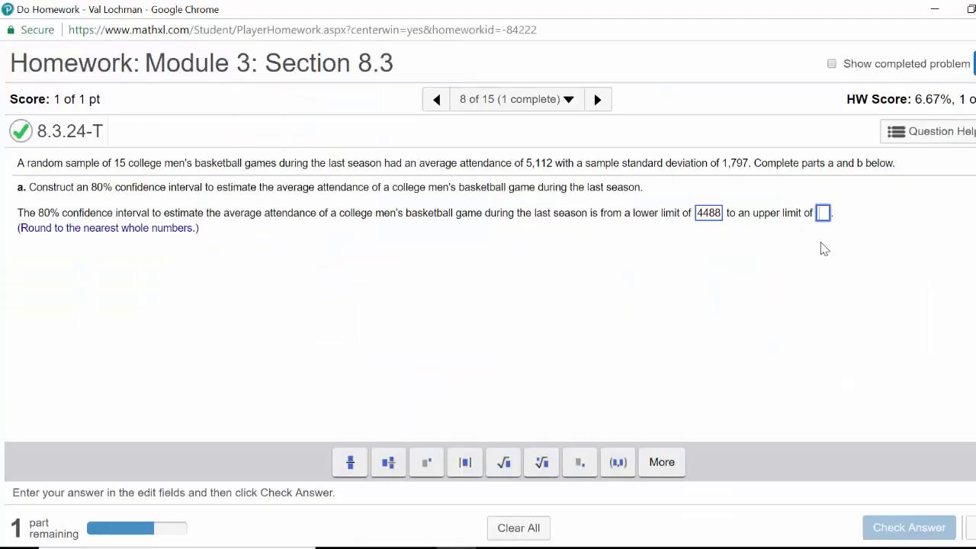
{"action": "type", "text": "5736"}
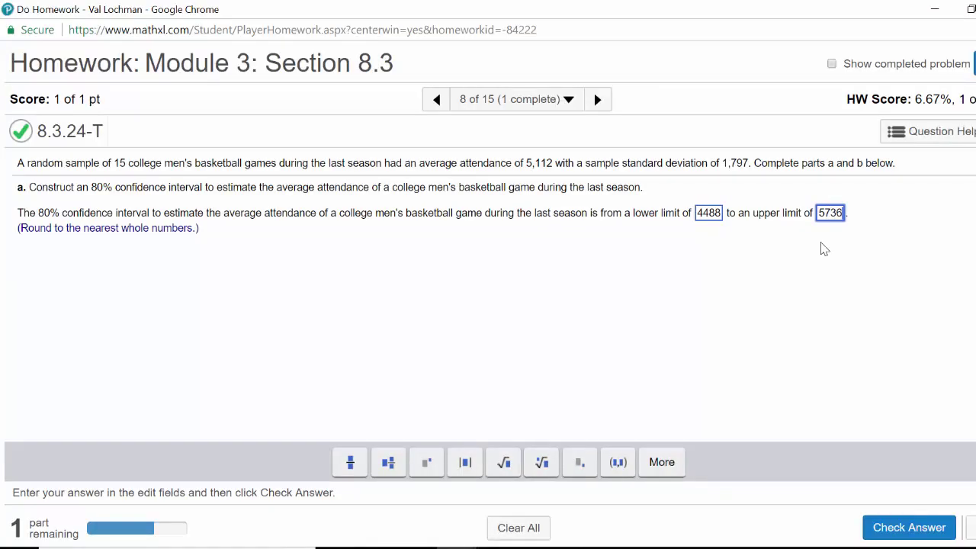
Recheck both confidence limits in Excel, return to Chrome, submit the answers for part a and proceed to part b.
{"action": "key", "text": "alt+Tab"}
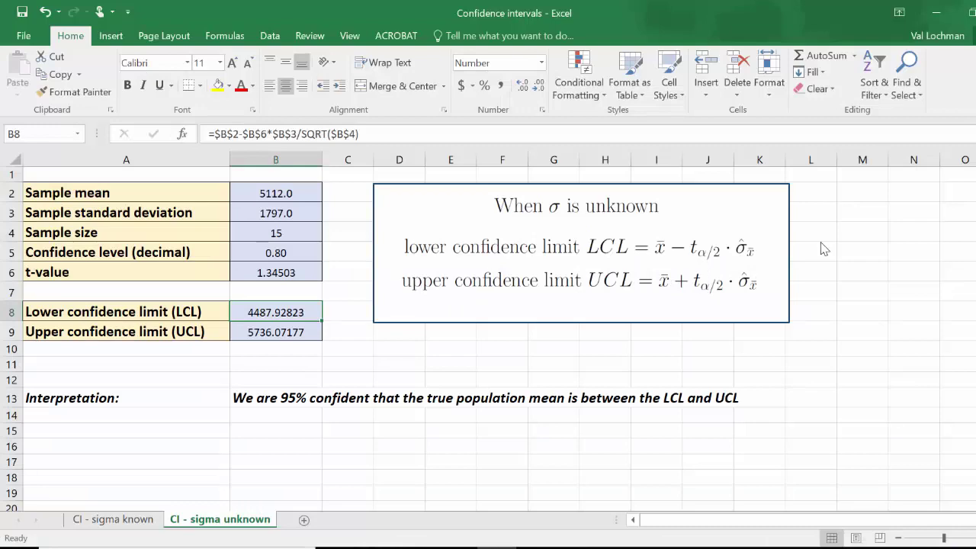
{"action": "key", "text": "alt+Tab"}
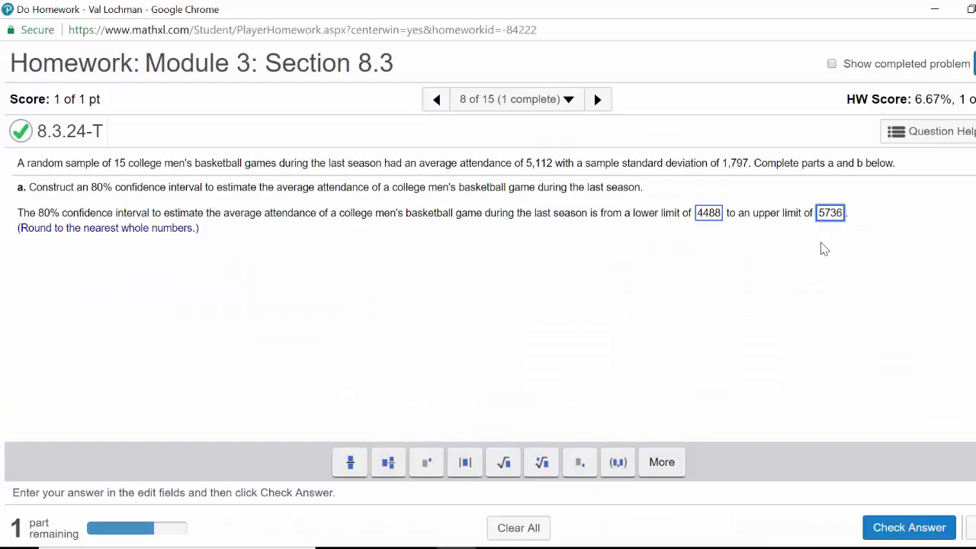
{"action": "left_click", "coordinate": [900, 527]}
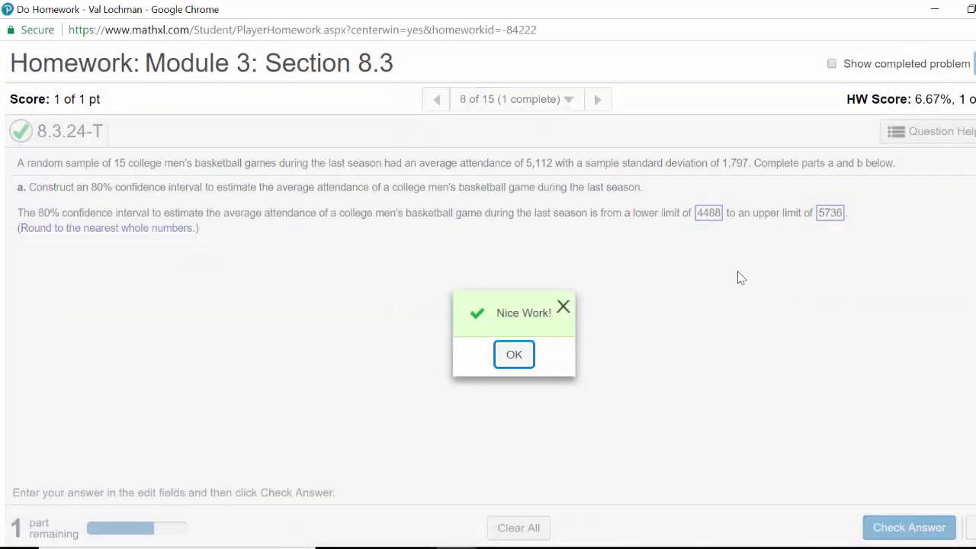
{"action": "left_click", "coordinate": [515, 353]}
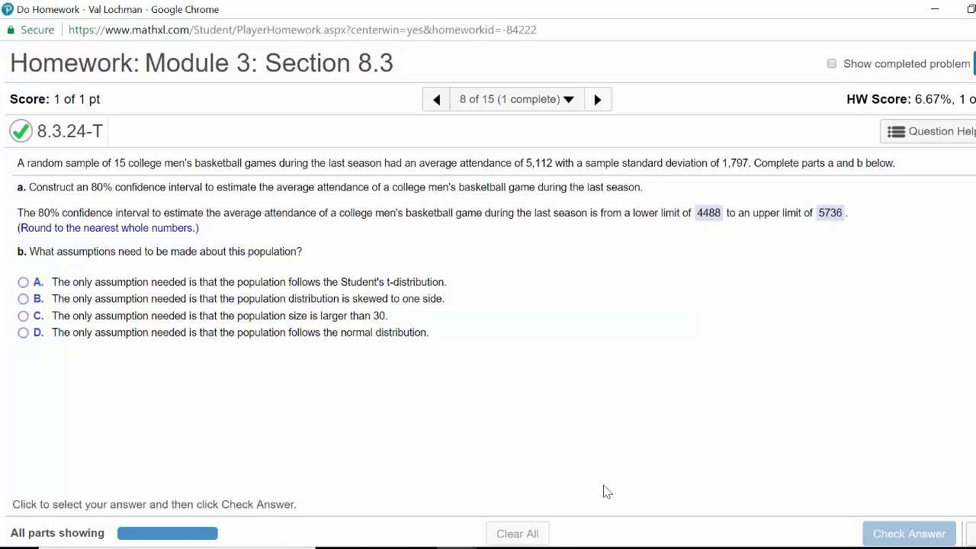
Answer part b with option D, that the population follows the normal distribution, submit it and stay on the completed question.
{"action": "left_click", "coordinate": [24, 334]}
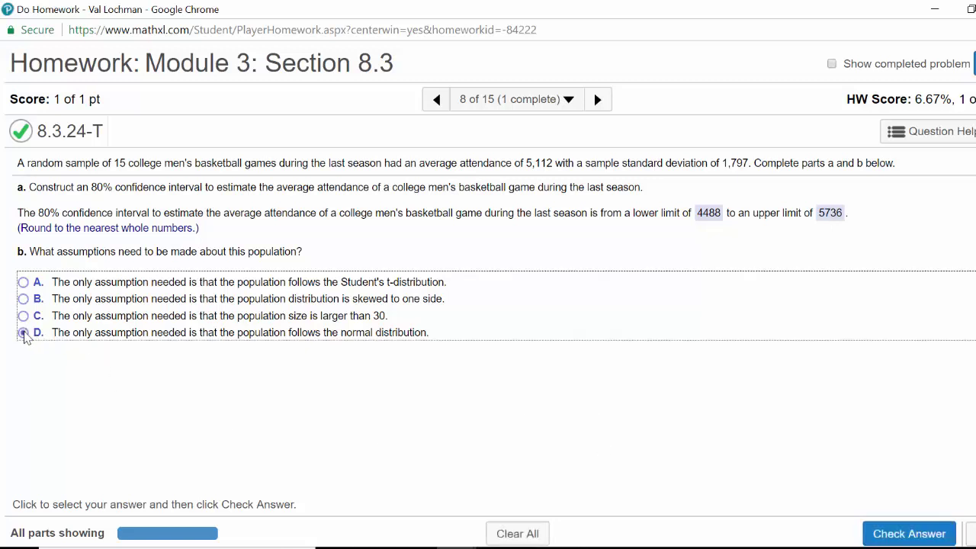
{"action": "left_click", "coordinate": [869, 533]}
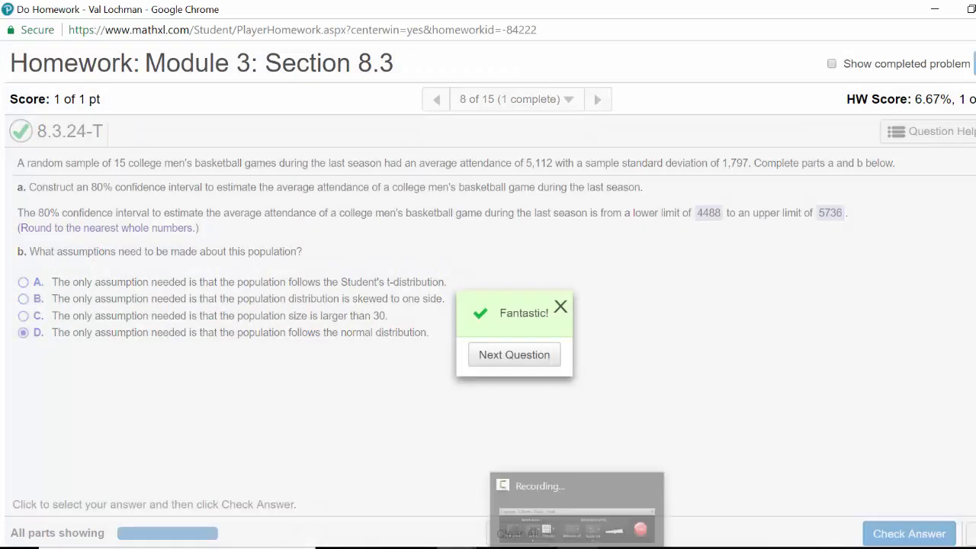
{"action": "left_click", "coordinate": [561, 308]}
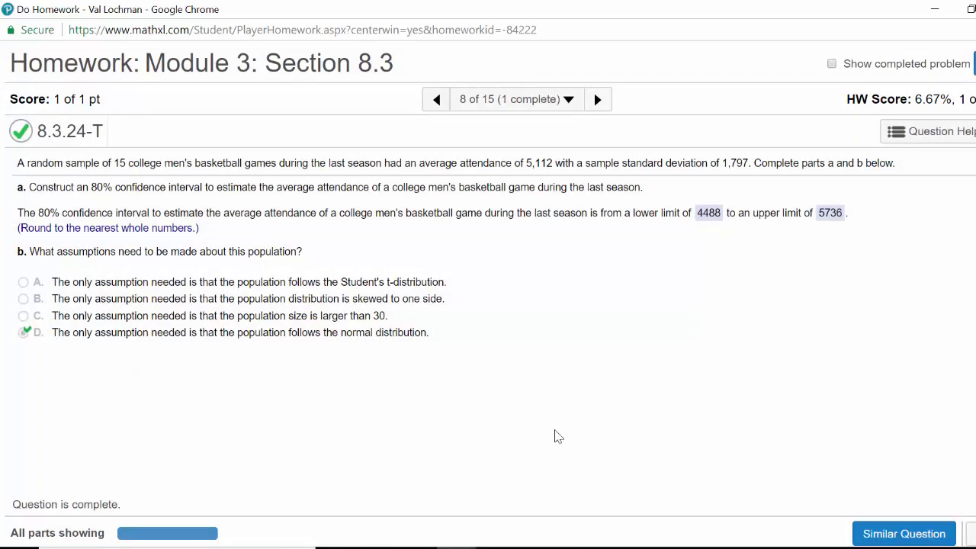
Switch back to Excel and select the empty cell A15 on the "CI - sigma unknown" sheet.
{"action": "left_click", "coordinate": [497, 548]}
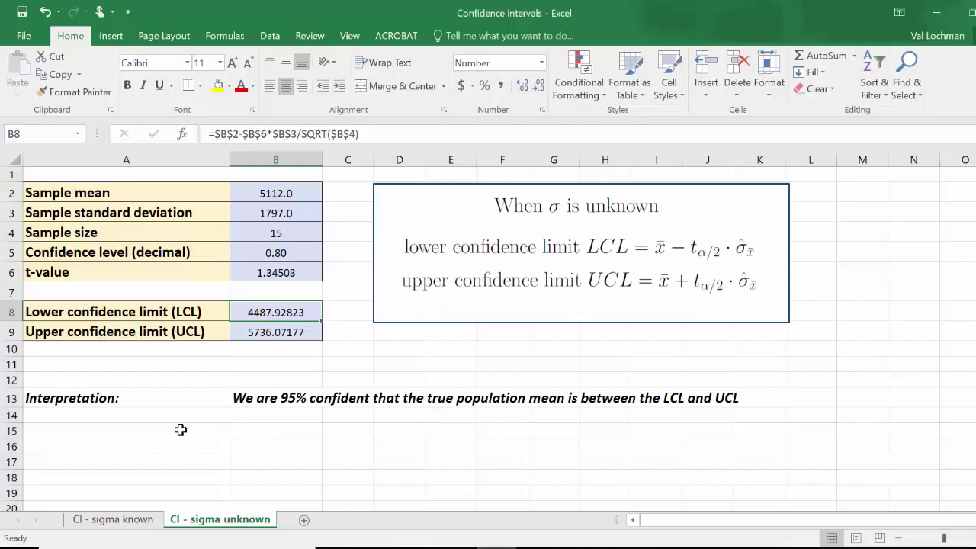
{"action": "left_click", "coordinate": [180, 430]}
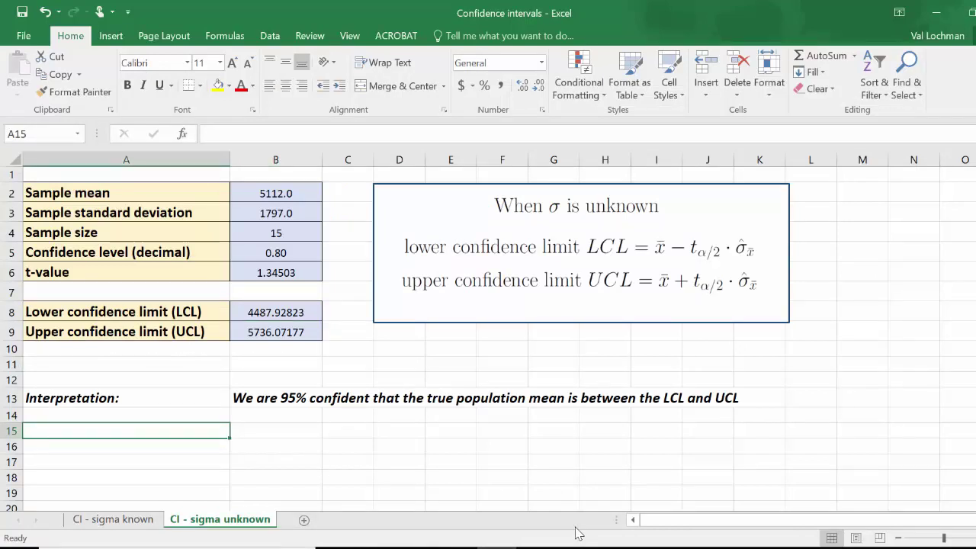
Enter in cell B15 "We are 80% confident that the true average number of people attending these basketball games is between 4488 and 5736".
{"action": "key", "text": "Right"}
{"action": "type", "text": "W"}
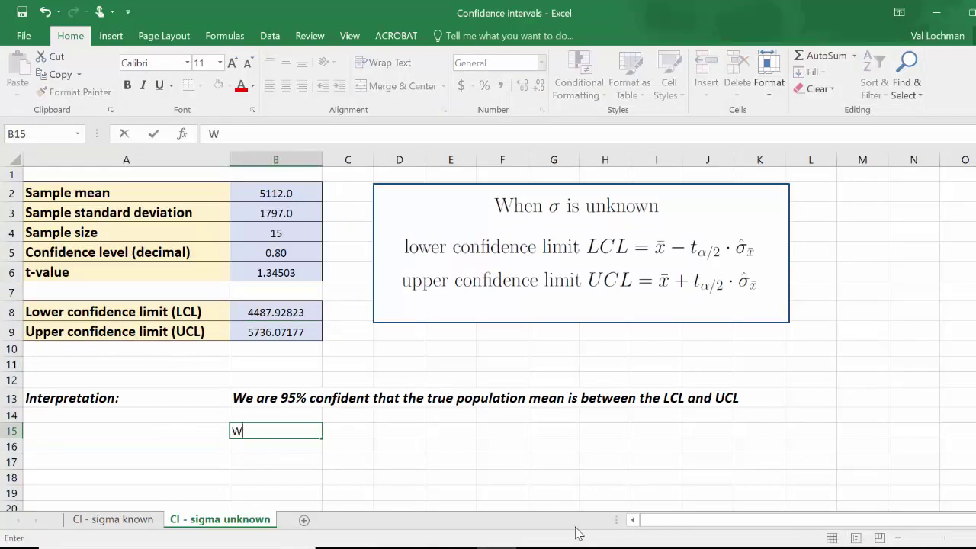
{"action": "type", "text": "e are 95"}
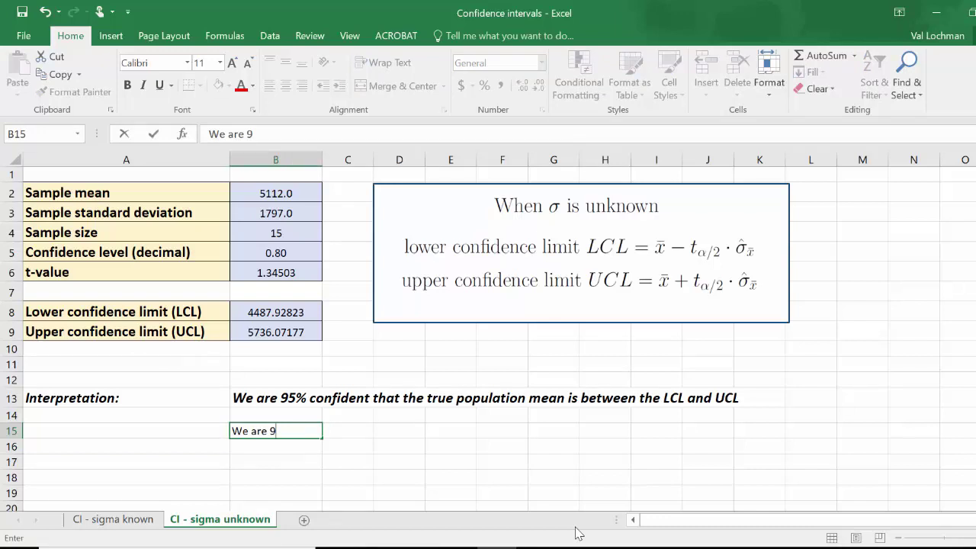
{"action": "key", "text": "BackSpace"}
{"action": "key", "text": "BackSpace"}
{"action": "type", "text": "80% confident "}
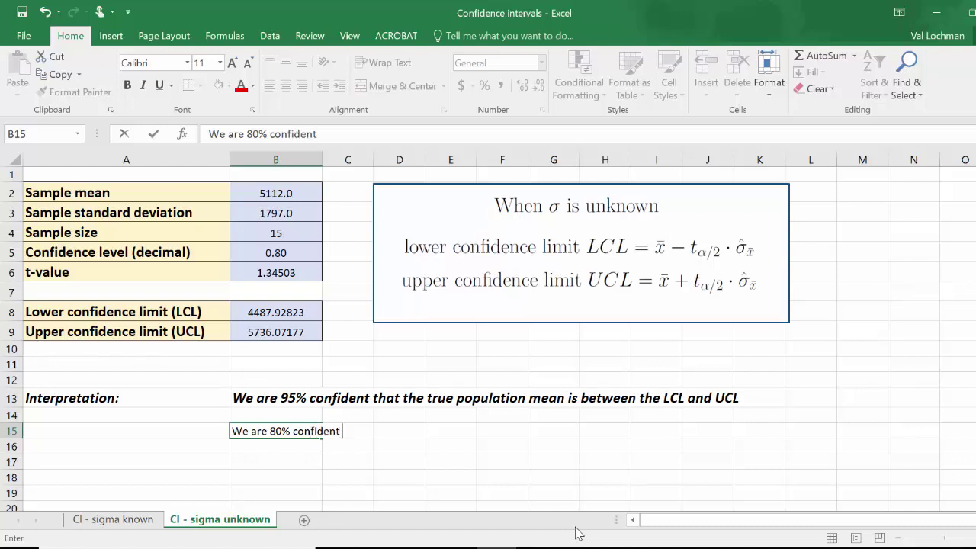
{"action": "type", "text": "that the true "}
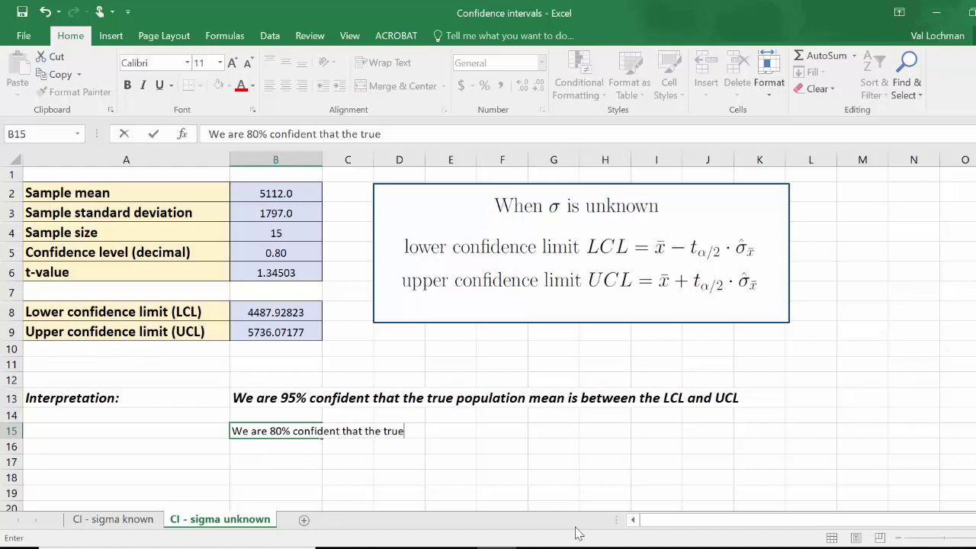
{"action": "type", "text": "average "}
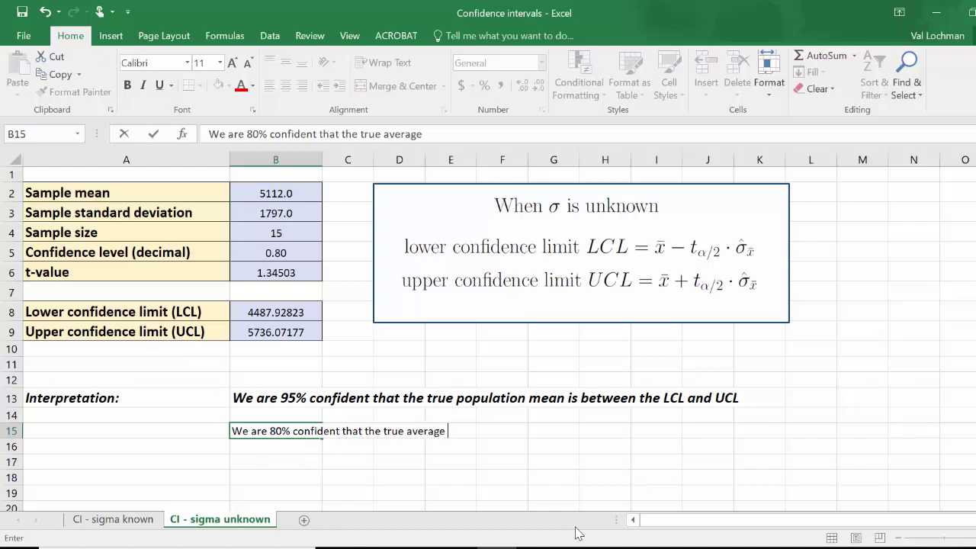
{"action": "type", "text": "number of people"}
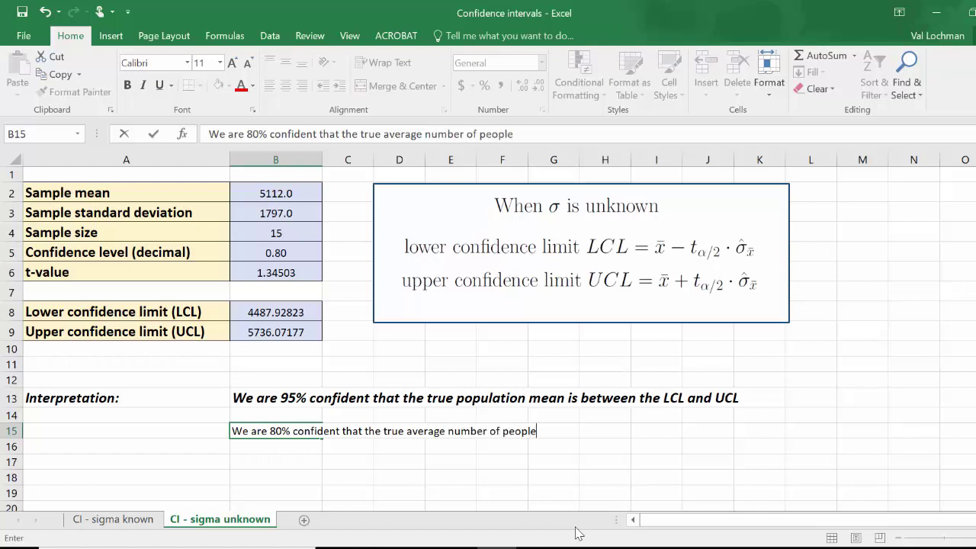
{"action": "type", "text": " attending the"}
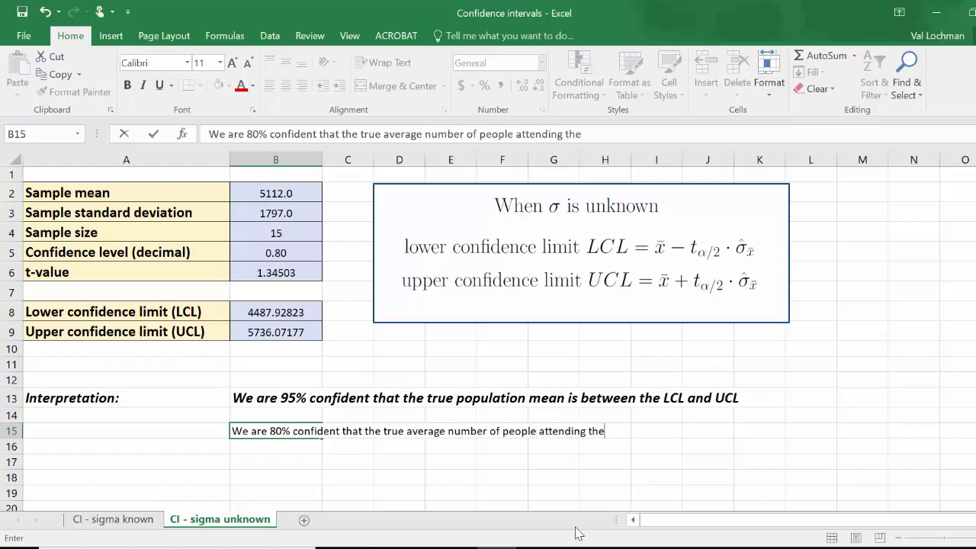
{"action": "type", "text": "se basketball"}
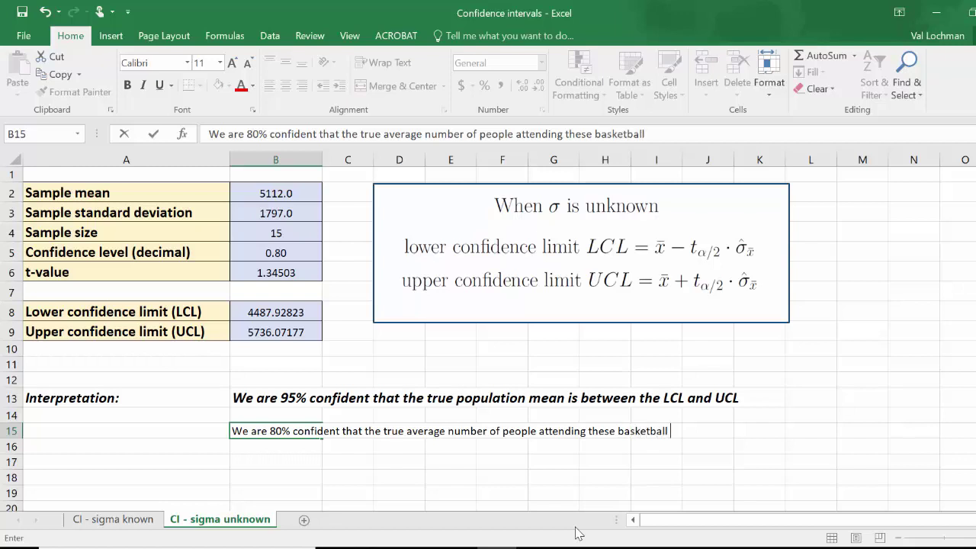
{"action": "type", "text": " games is betwee"}
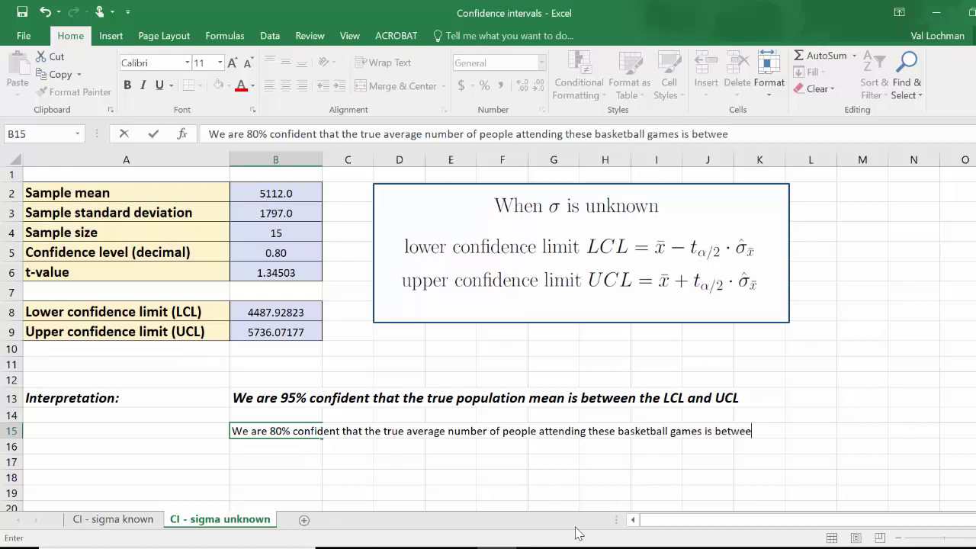
{"action": "type", "text": "n 4488 and "}
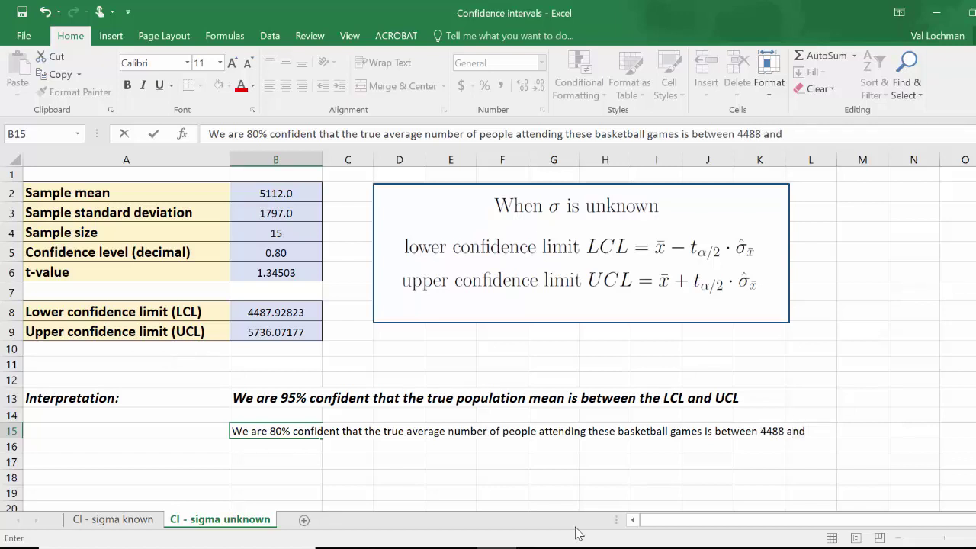
{"action": "type", "text": "5736"}
Review the smartphone price interpretation on the "CI - sigma known" sheet and return to the "CI - sigma unknown" sheet.
{"action": "left_click", "coordinate": [129, 521]}
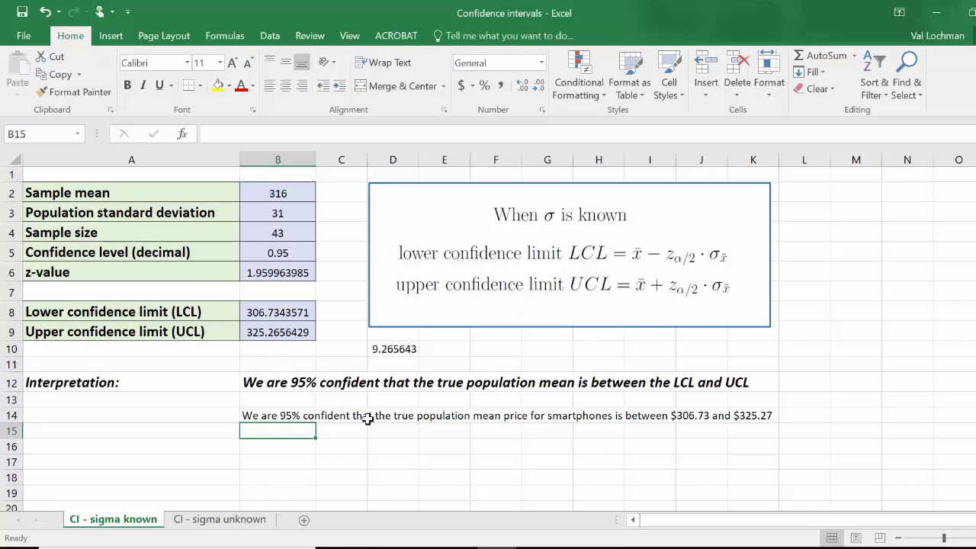
{"action": "left_click", "coordinate": [246, 520]}
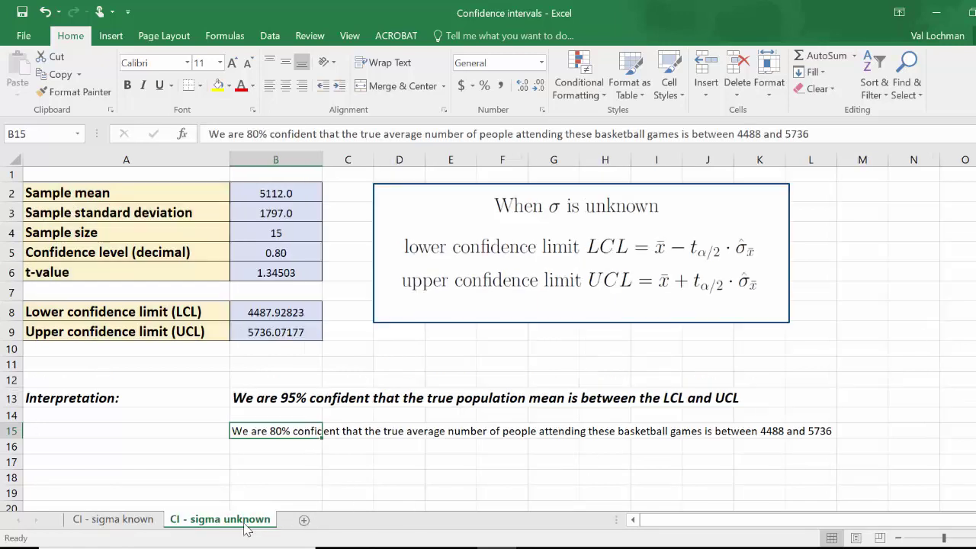